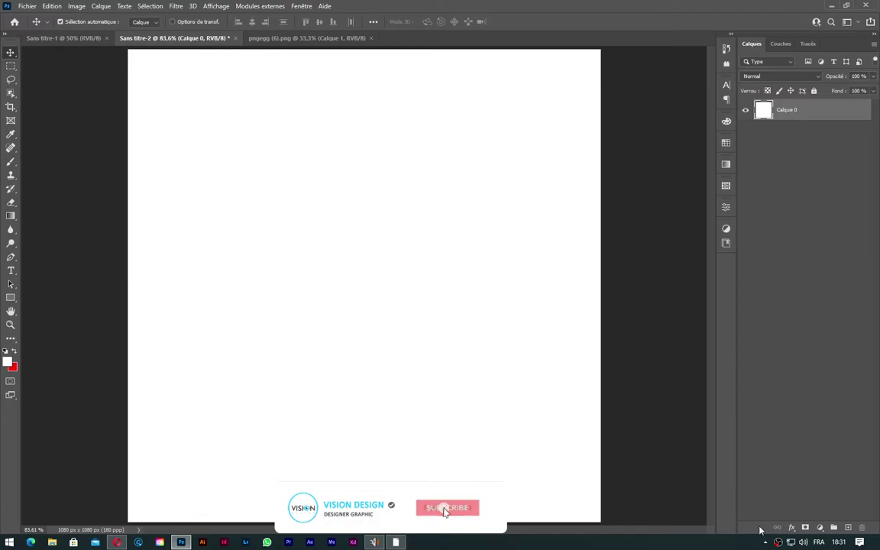
Step: Add a Solid Color fill layer from the Layers panel's fill and adjustment menu
left_click(819, 527)
left_click(791, 342)
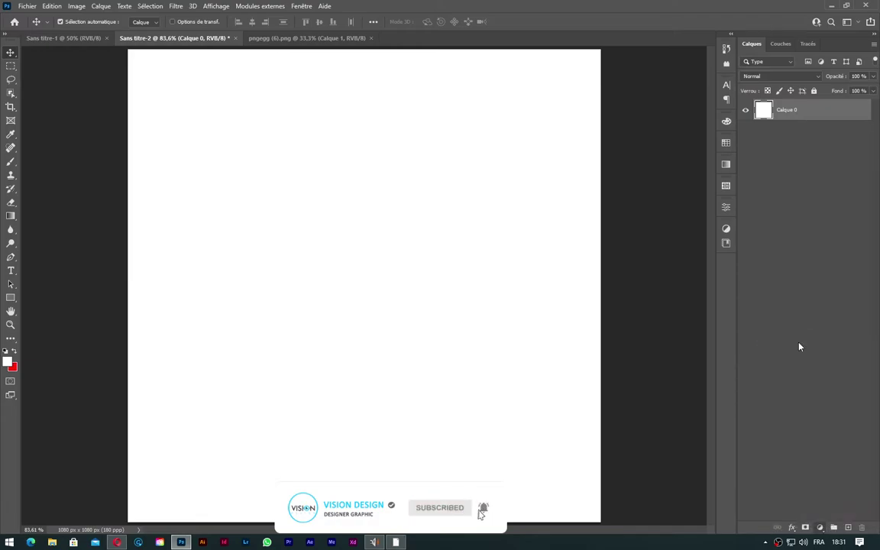
Step: Set the fill to 26160c and drag the armchair from pngegg into the ad
type("26160c")
left_click(656, 294)
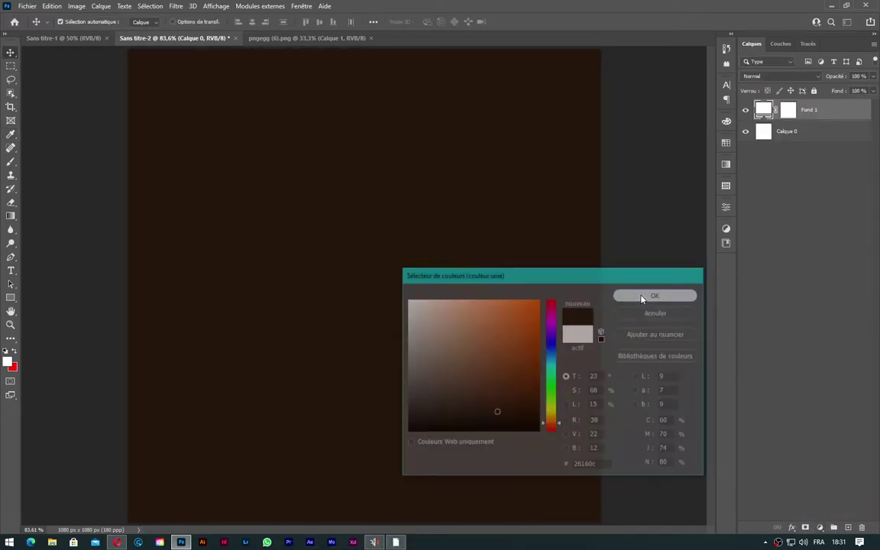
left_click(302, 38)
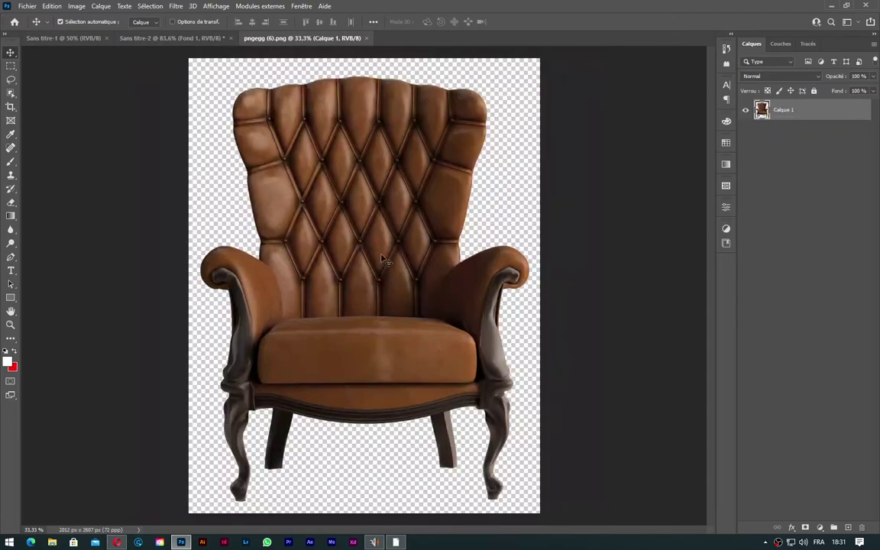
mouse_move(310, 184)
left_mouse_down()
mouse_move(204, 43)
mouse_move(381, 339)
left_mouse_up()
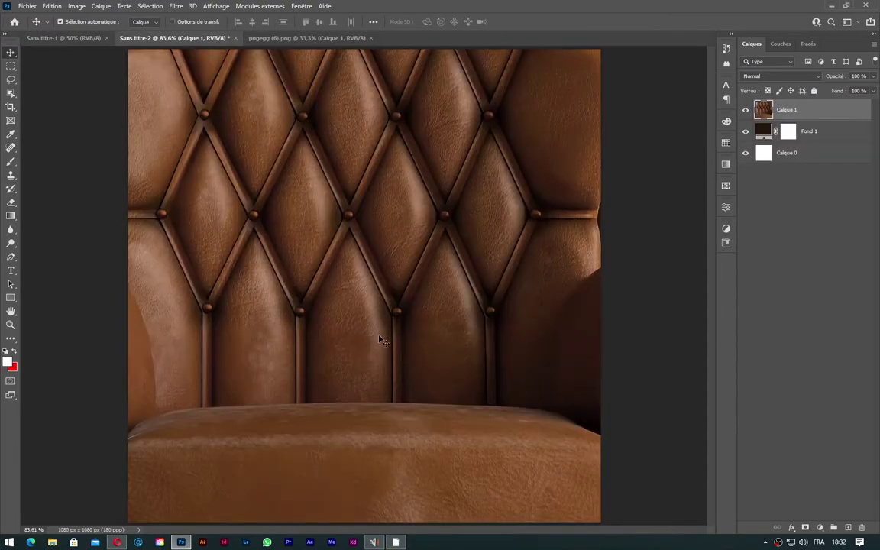
Step: Scale the armchair down so it sits centred on the canvas
key("ctrl+minus")
key("ctrl+minus")
key("ctrl+minus")
key("ctrl+t")
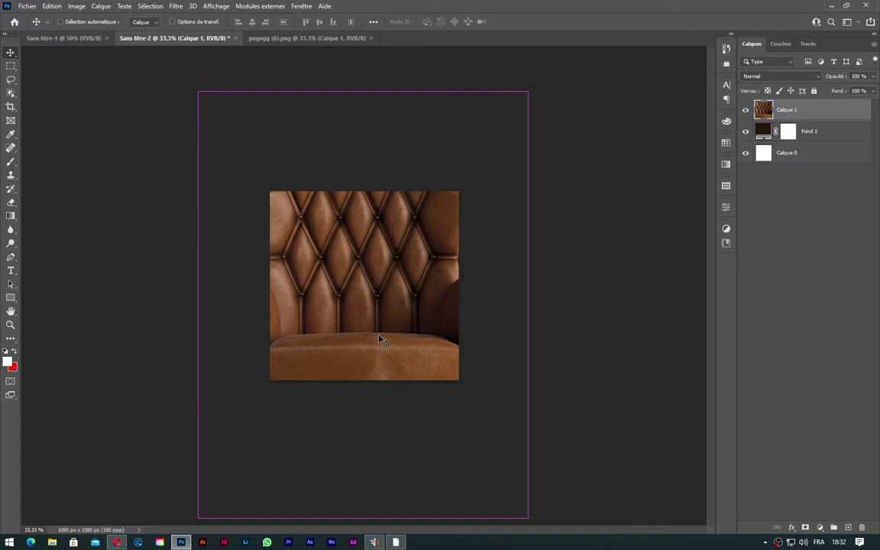
left_click_drag(526, 91, 409, 245)
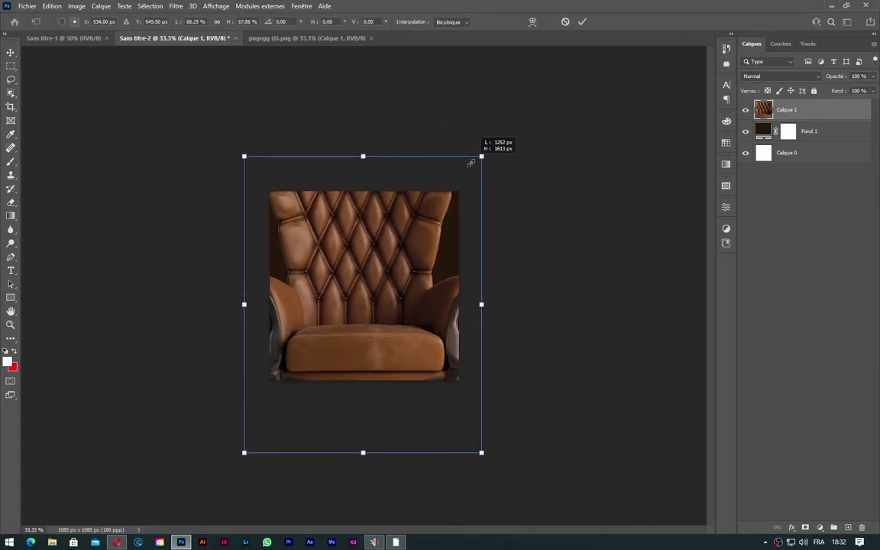
key("Return")
key("ctrl+0")
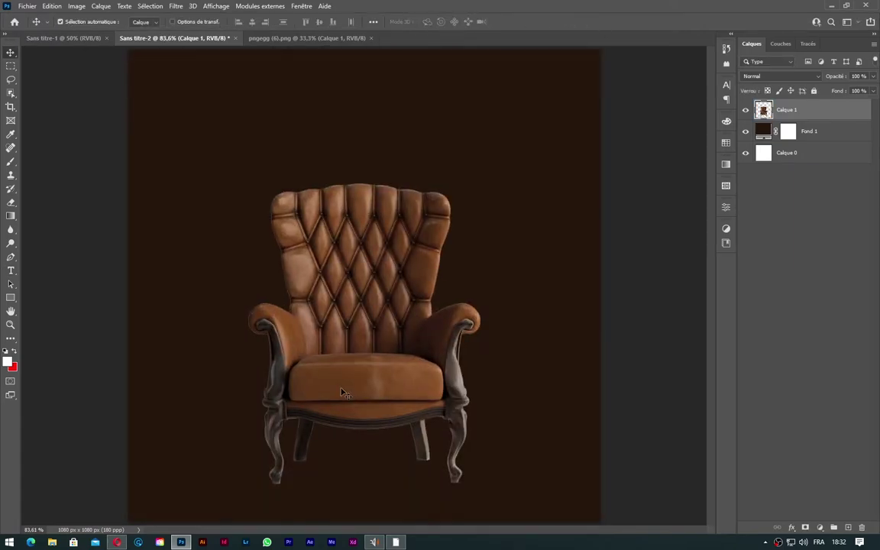
Step: Recolour the background fill to a darker brown, 42220a
double_click(763, 131)
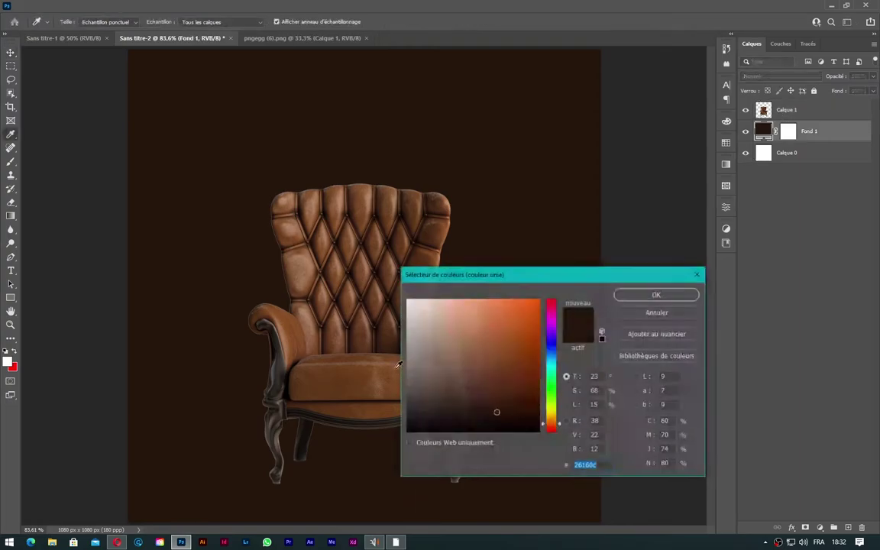
left_click(360, 372)
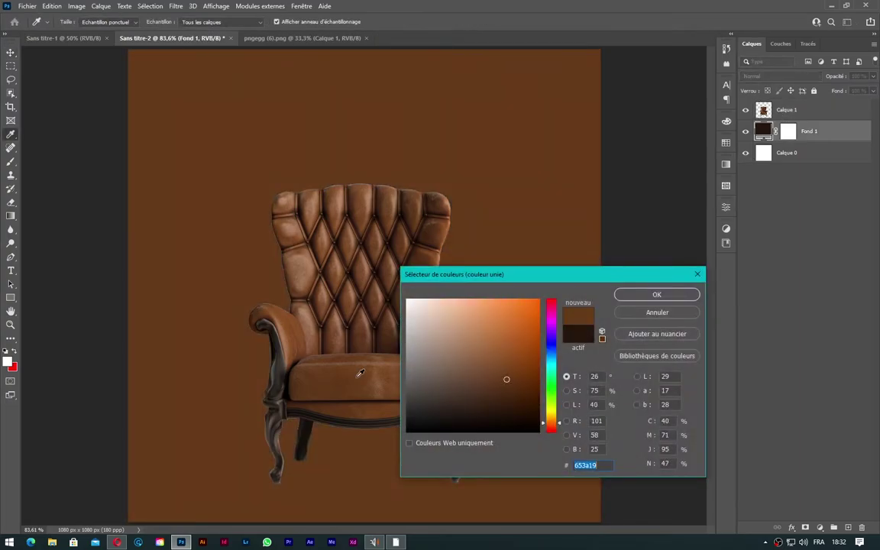
left_click(516, 393)
left_click_drag(516, 392, 521, 399)
left_click(649, 296)
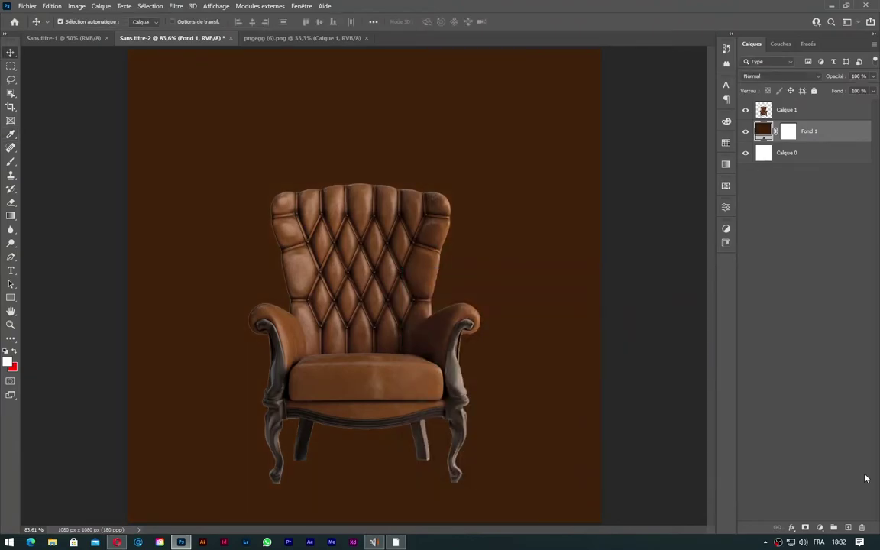
Step: On a new layer, paint a soft white brush dab behind the chair and enlarge it
left_click(847, 528)
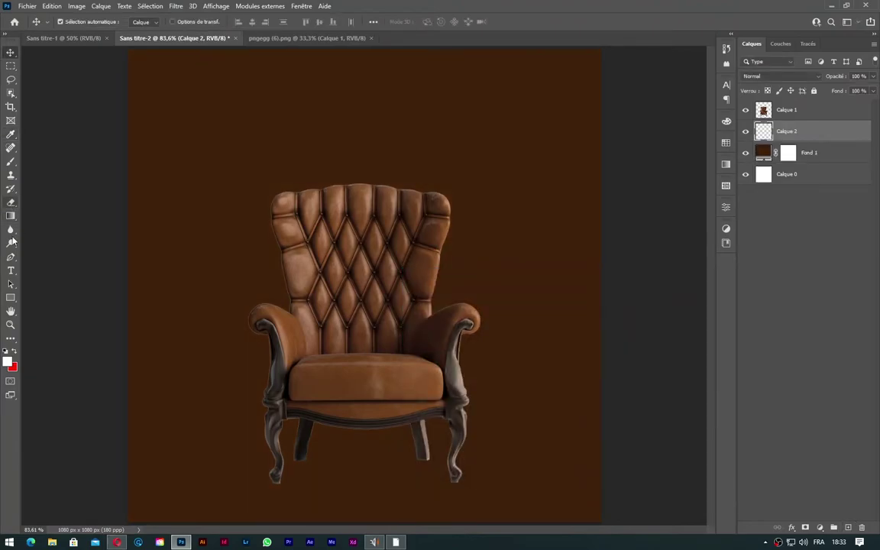
left_click(11, 161)
right_click(360, 280)
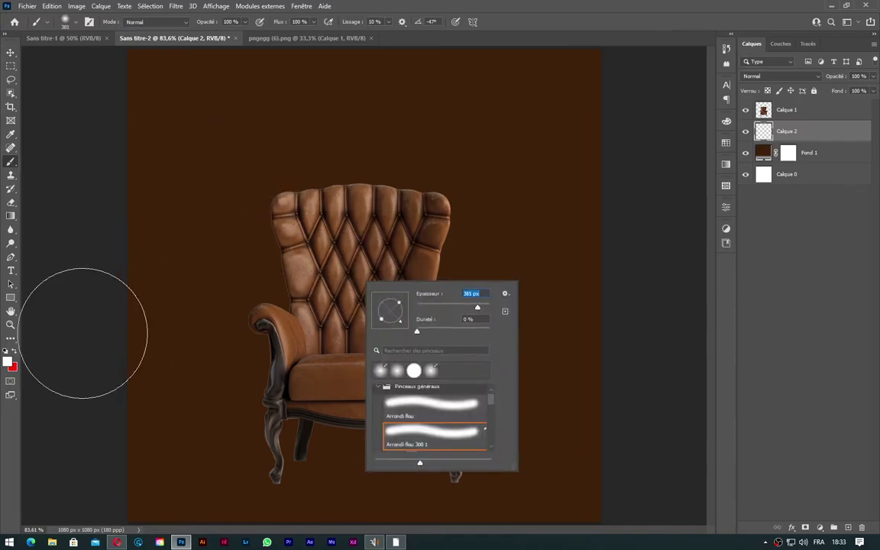
left_click(355, 286)
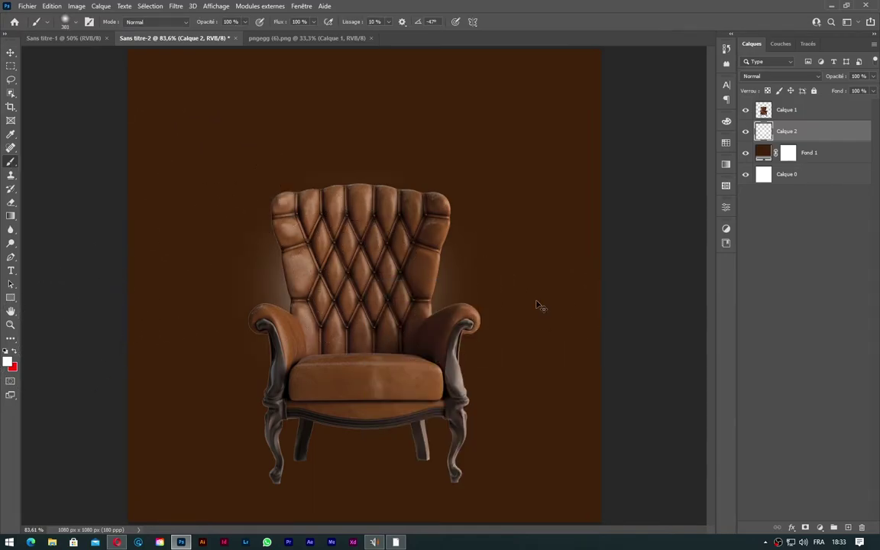
key("ctrl+t")
left_click_drag(489, 151, 649, 3)
left_click(581, 22)
Step: Set the glow layer to Lumière tamisée and enlarge it past the canvas edges
left_click(786, 76)
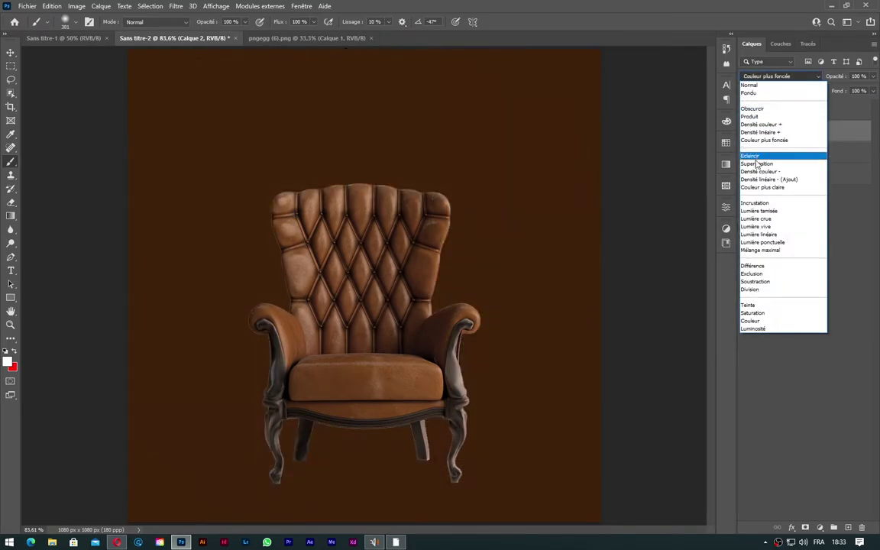
left_click(762, 211)
key("ctrl+t")
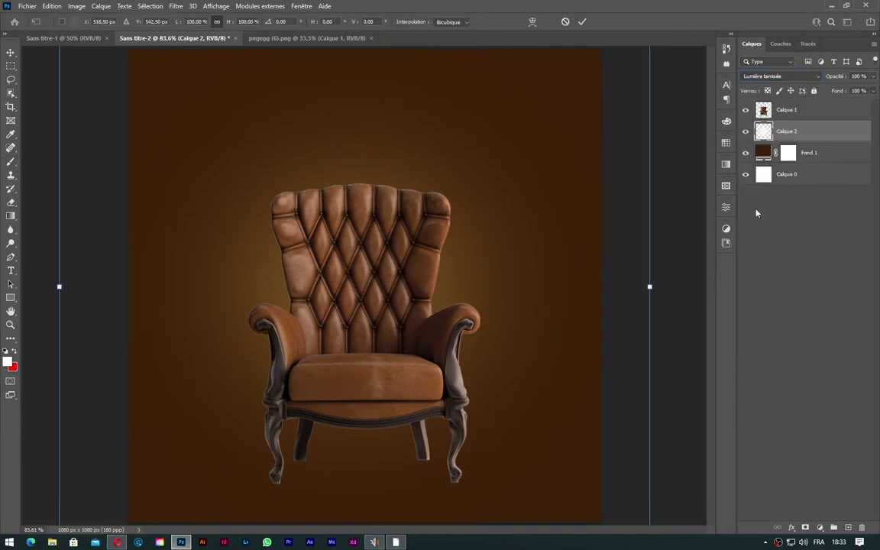
key("ctrl+minus")
key("ctrl+minus")
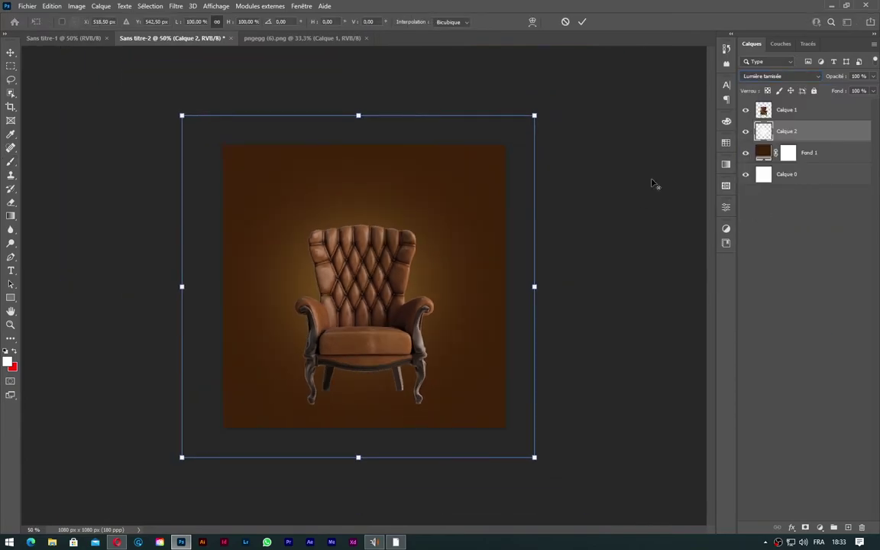
left_click_drag(535, 113, 598, 61)
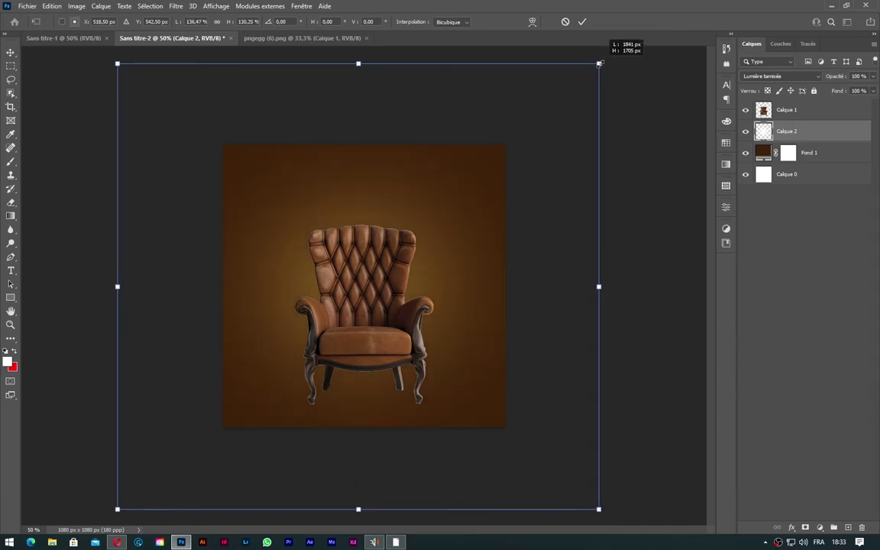
left_click(582, 21)
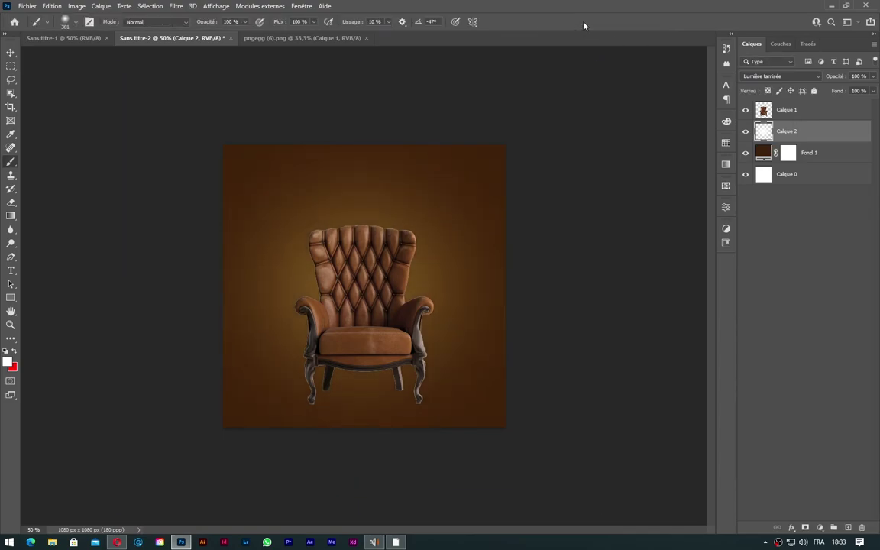
key("ctrl+0")
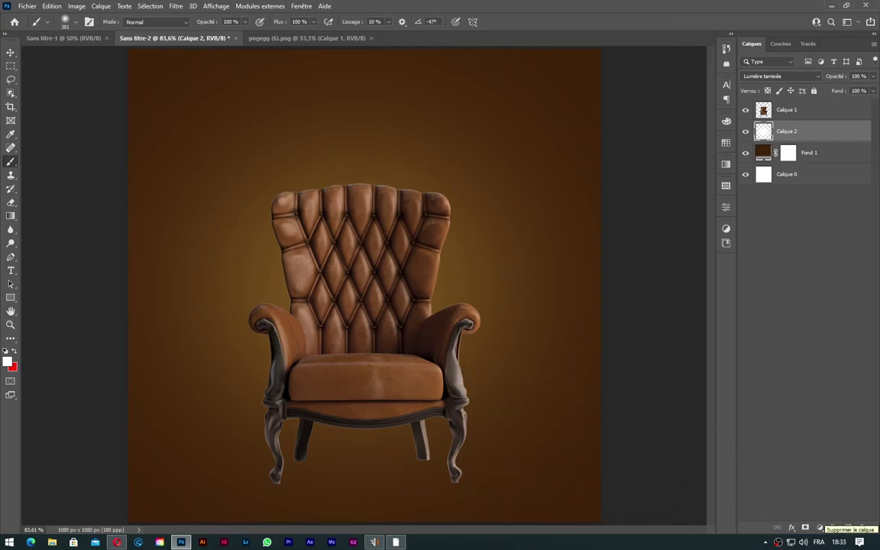
key("ctrl+minus")
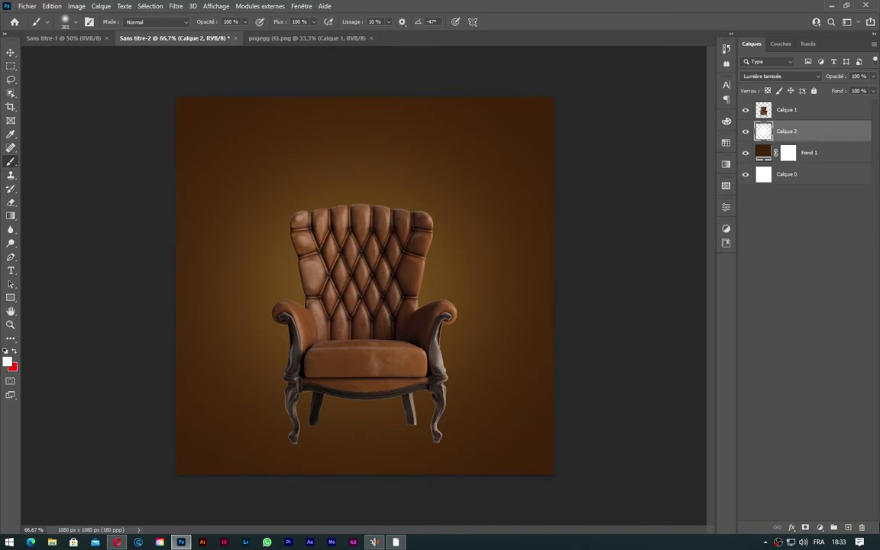
key("ctrl+minus")
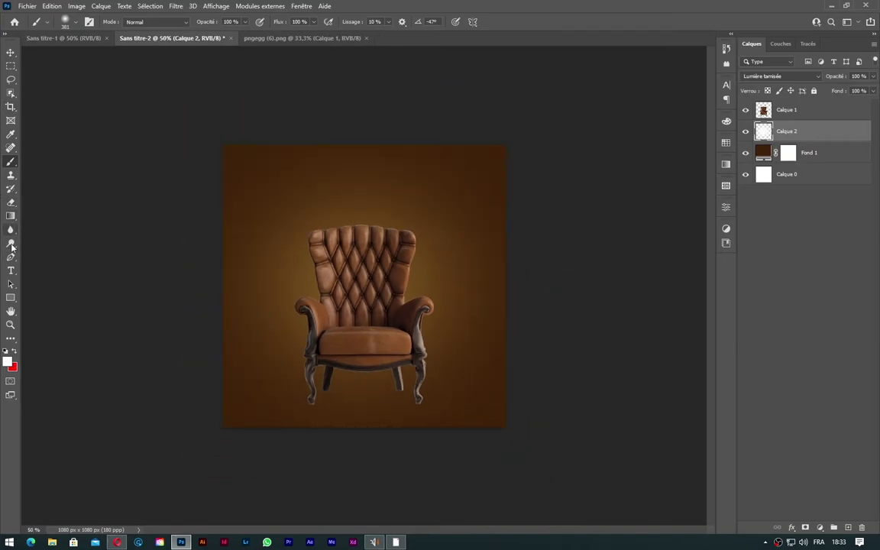
Step: Draw a large ellipse under the armchair's legs
left_click(10, 298)
left_click(49, 307)
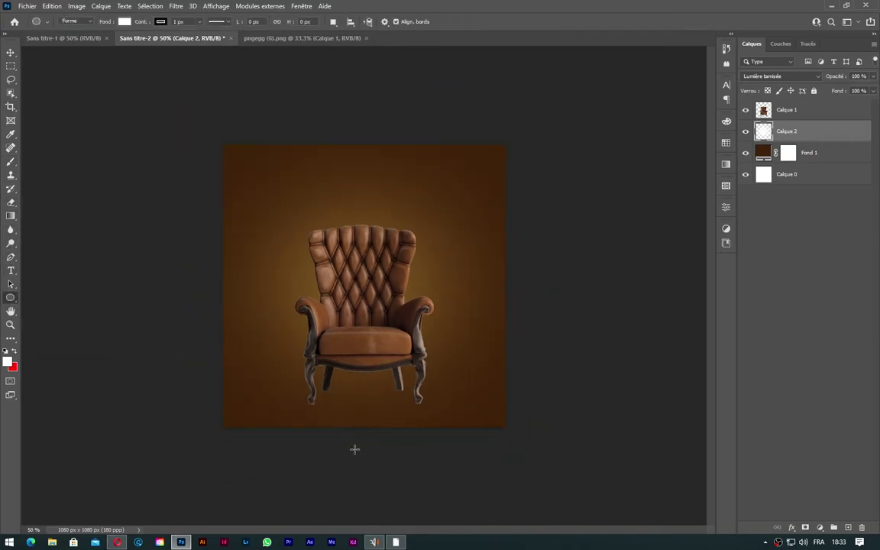
left_click_drag(361, 456, 535, 548)
key("alt+shift")
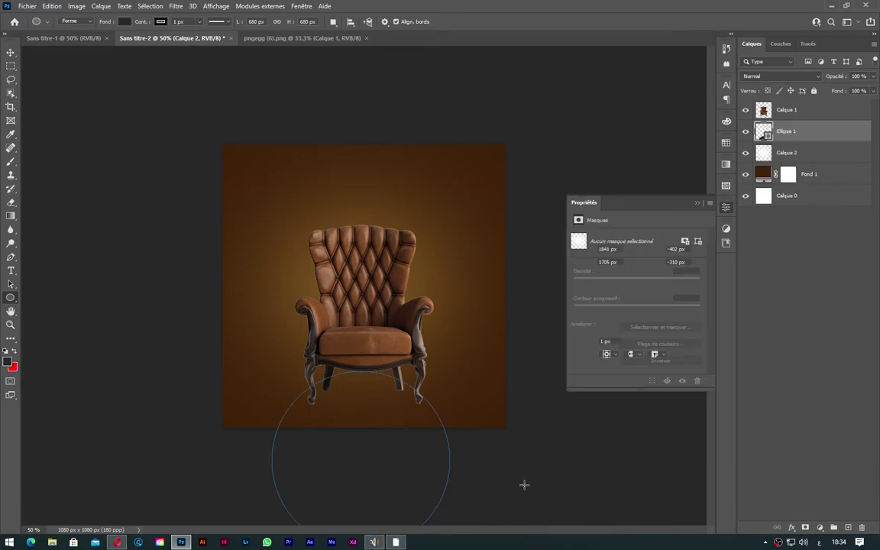
Step: Fill the ellipse with pure white
left_click(611, 313)
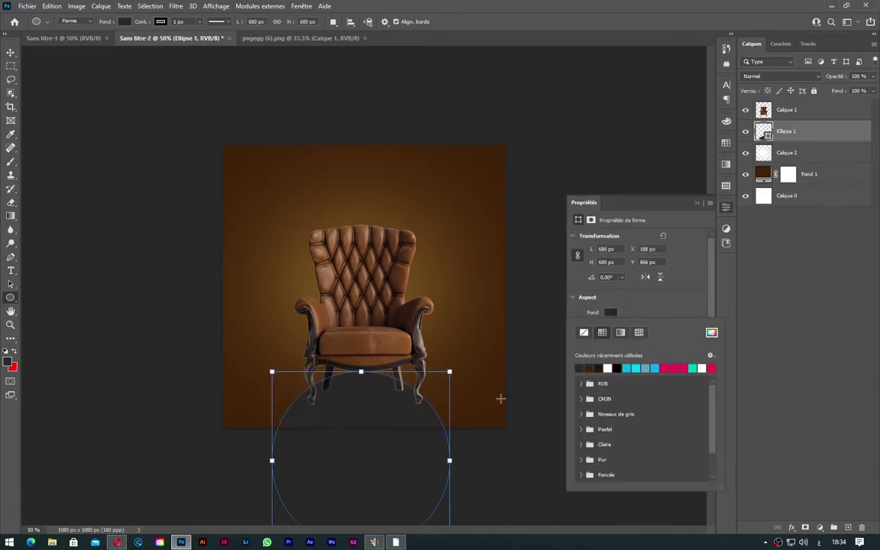
left_click(711, 333)
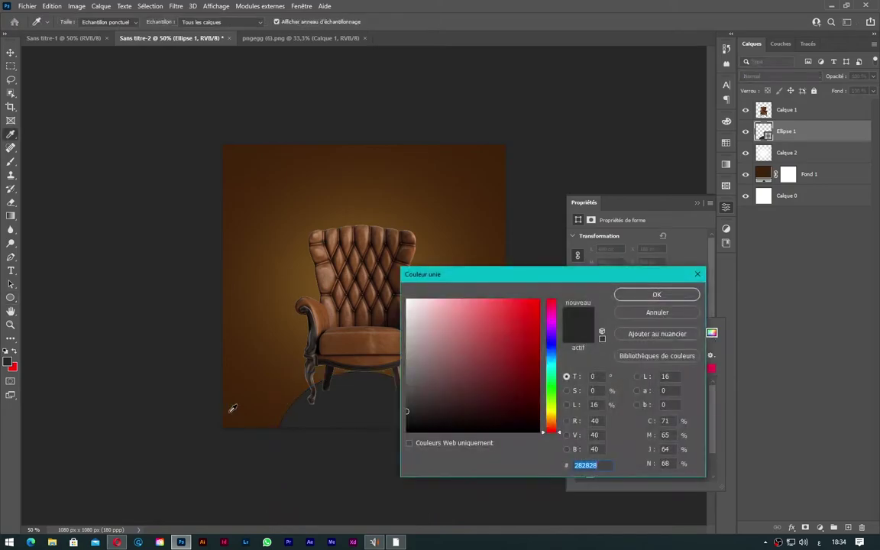
left_click(418, 311)
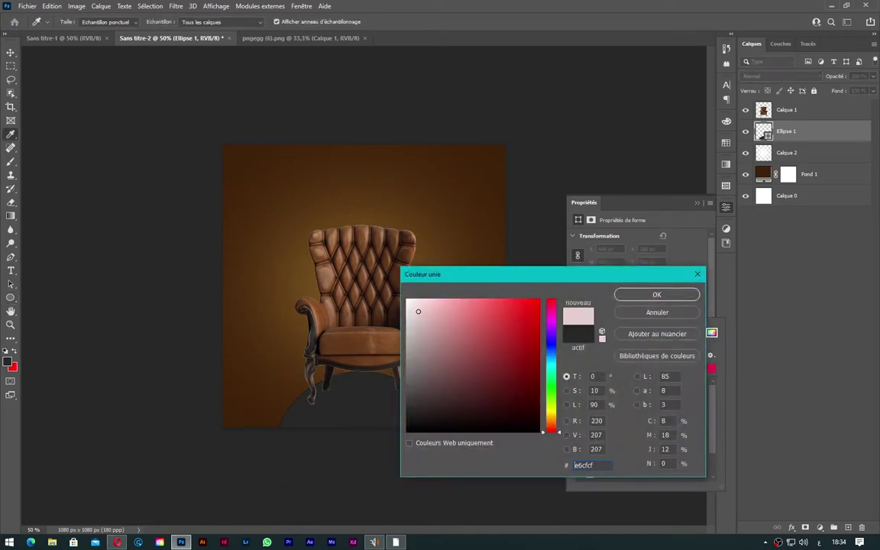
left_click(319, 281)
left_click(506, 316)
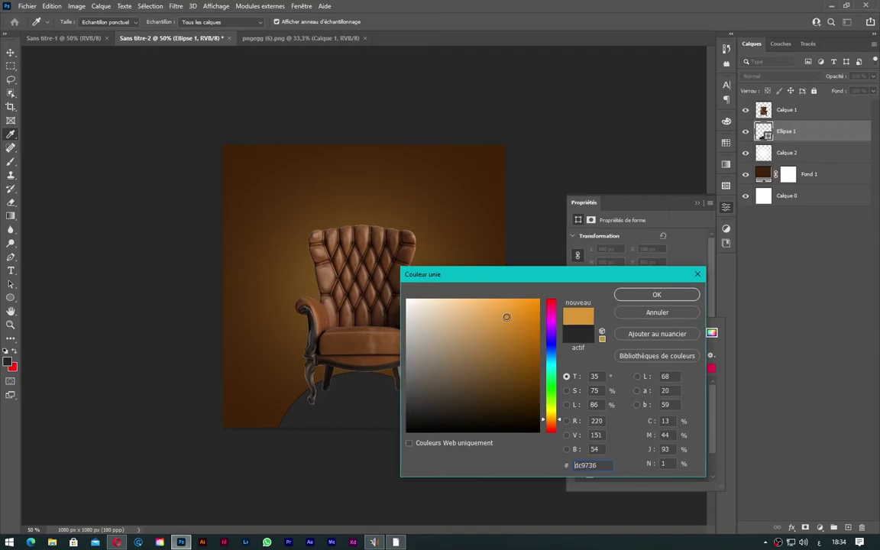
left_click(233, 414)
left_click(406, 299)
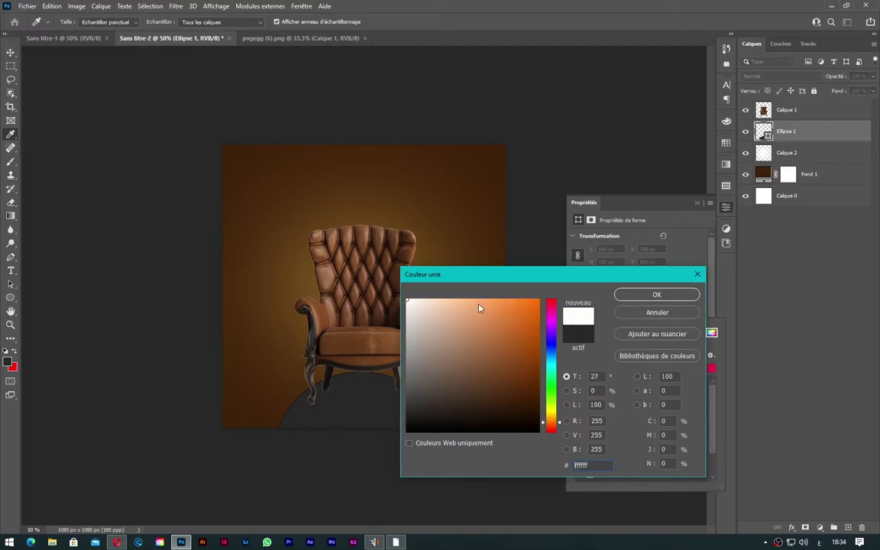
left_click(627, 297)
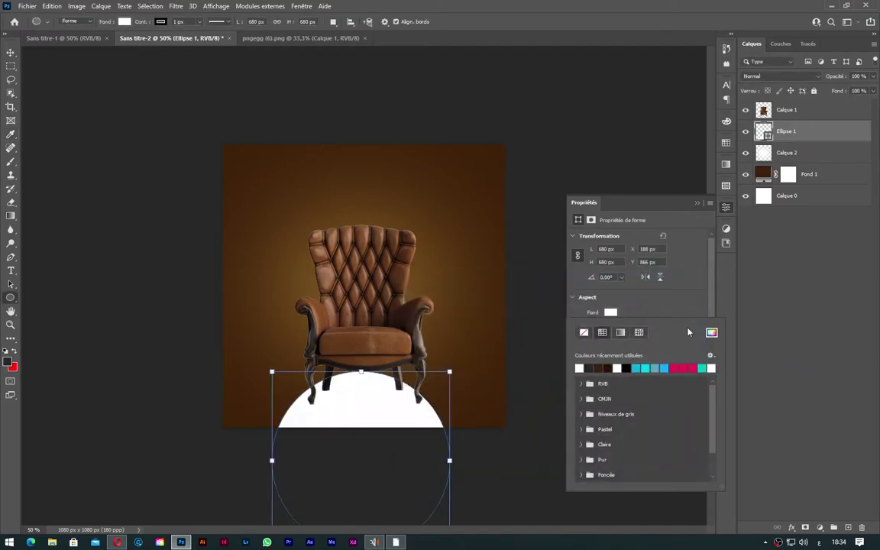
left_click(697, 204)
Step: Widen the ellipse across the canvas bottom and move Ellipse 1 below Calque 2
key("ctrl+t")
left_click_drag(449, 460, 510, 460)
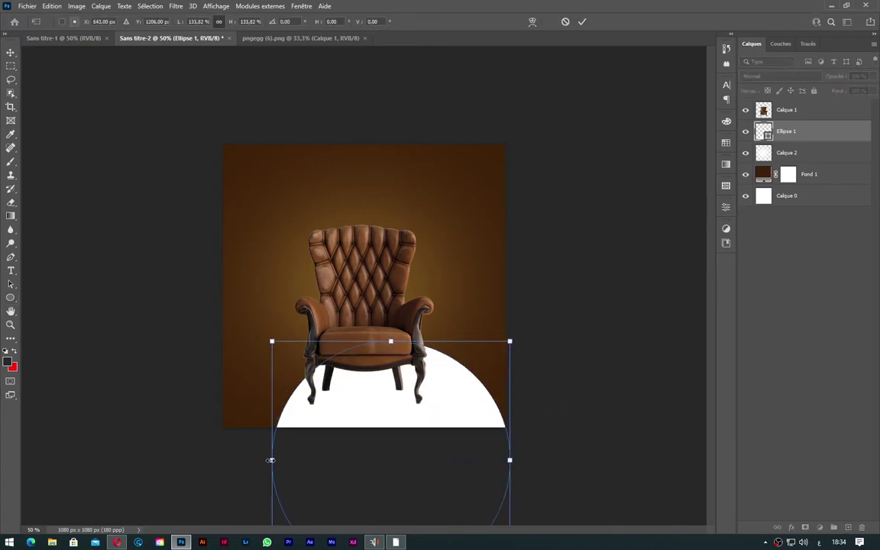
left_click_drag(271, 460, 216, 460)
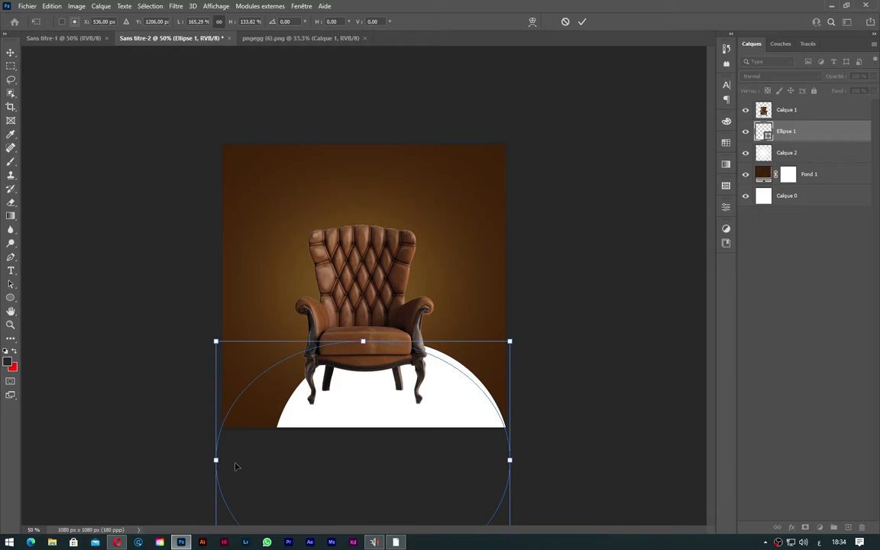
left_click(582, 22)
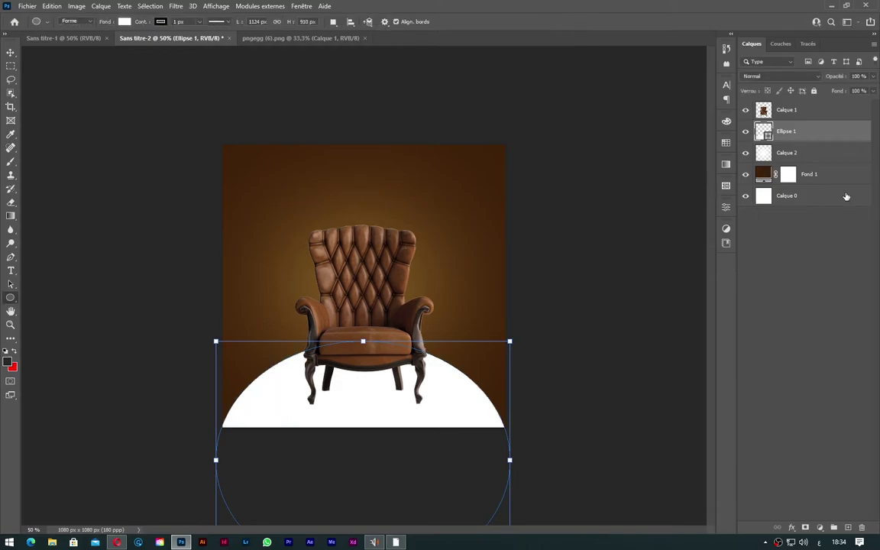
left_click(11, 52)
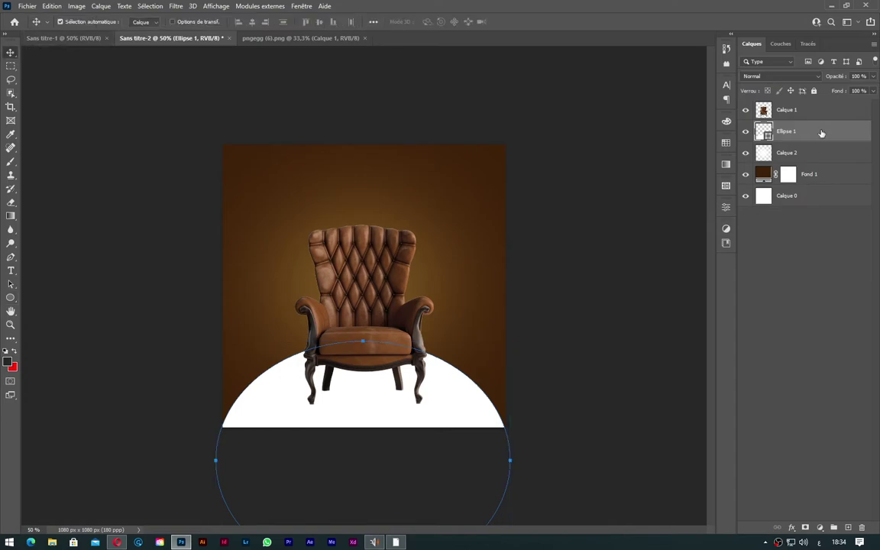
left_click_drag(821, 134, 818, 166)
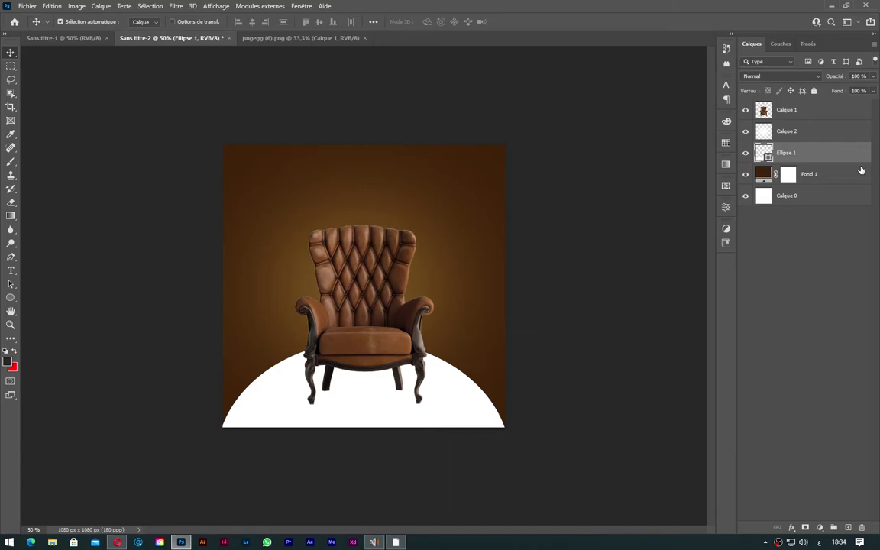
Step: On a new layer, paint a soft dark patch under the chair seat
scroll(363, 287, "up", 3)
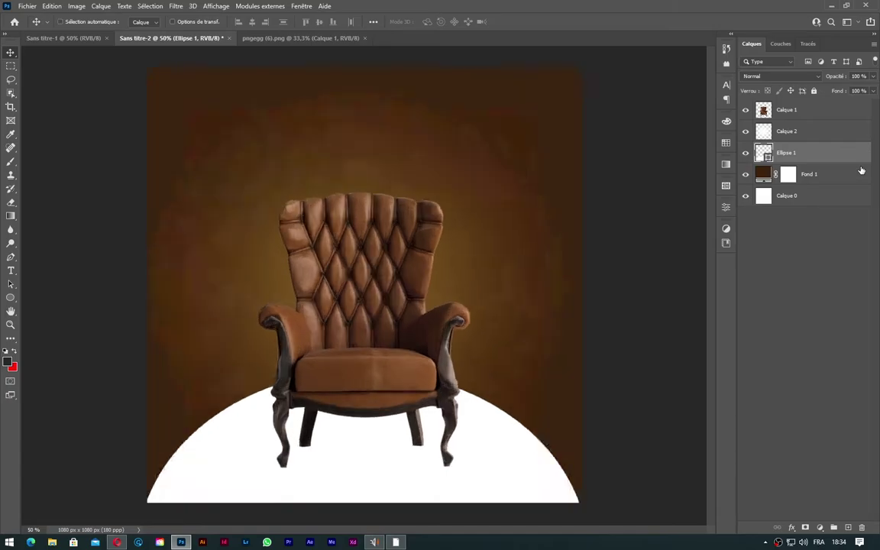
key("ctrl+shift+alt+n")
key("b")
left_click_drag(373, 416, 360, 368)
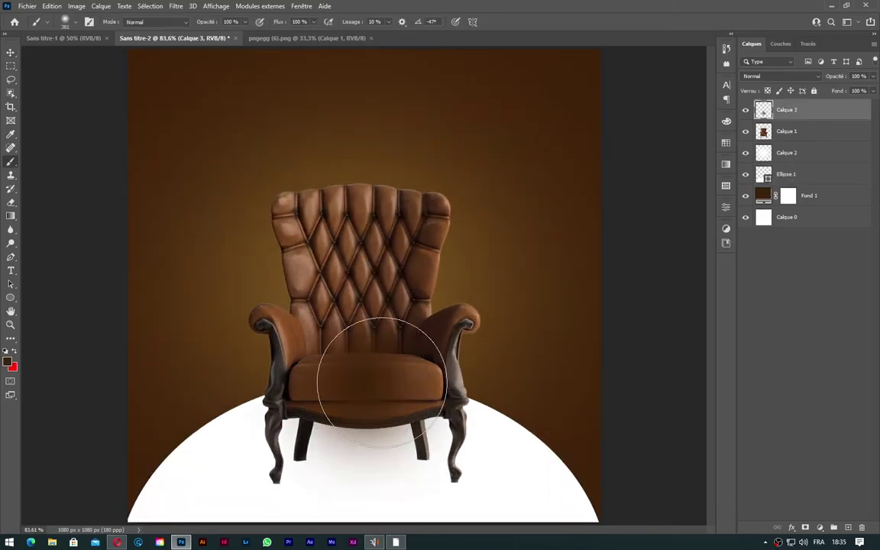
Step: Squash and widen the patch into a flat shadow under the chair legs
key("ctrl+t")
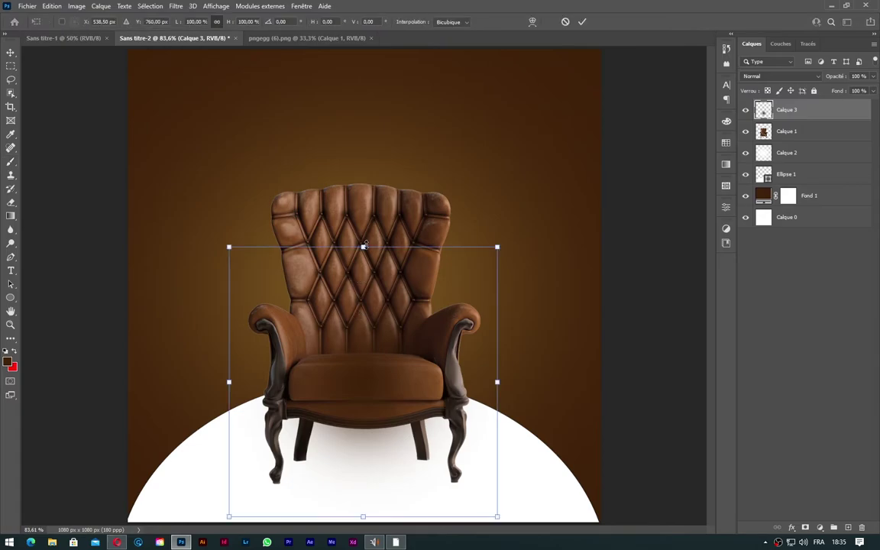
left_click_drag(363, 246, 412, 457)
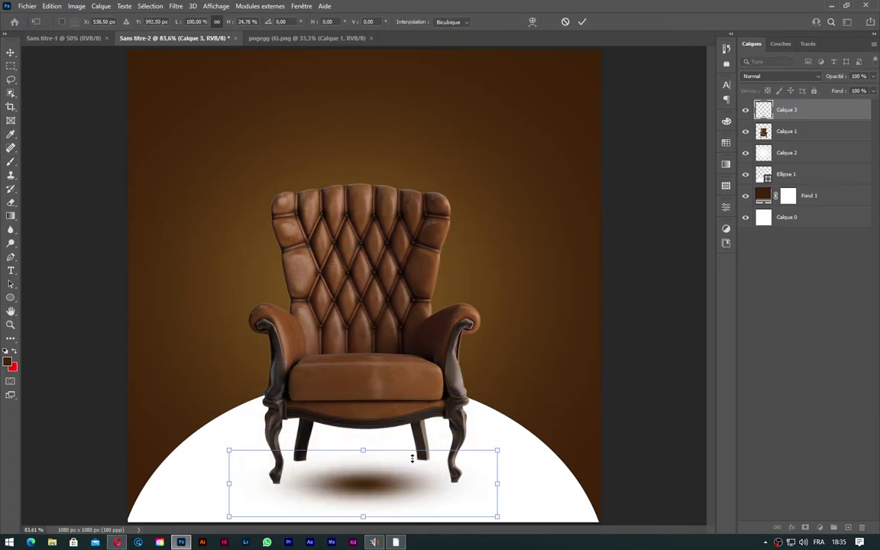
left_click_drag(498, 484, 583, 473)
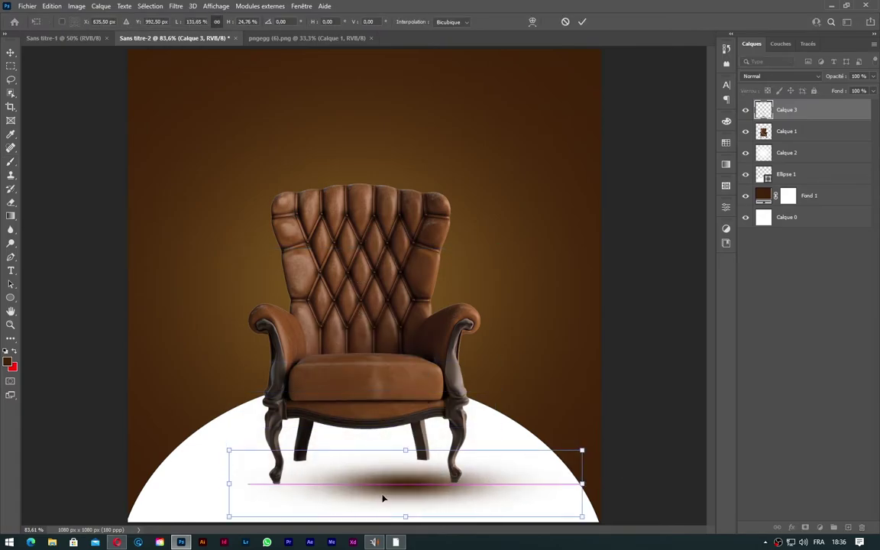
mouse_move(405, 485)
left_mouse_down()
mouse_move(351, 464)
mouse_move(357, 468)
left_mouse_up()
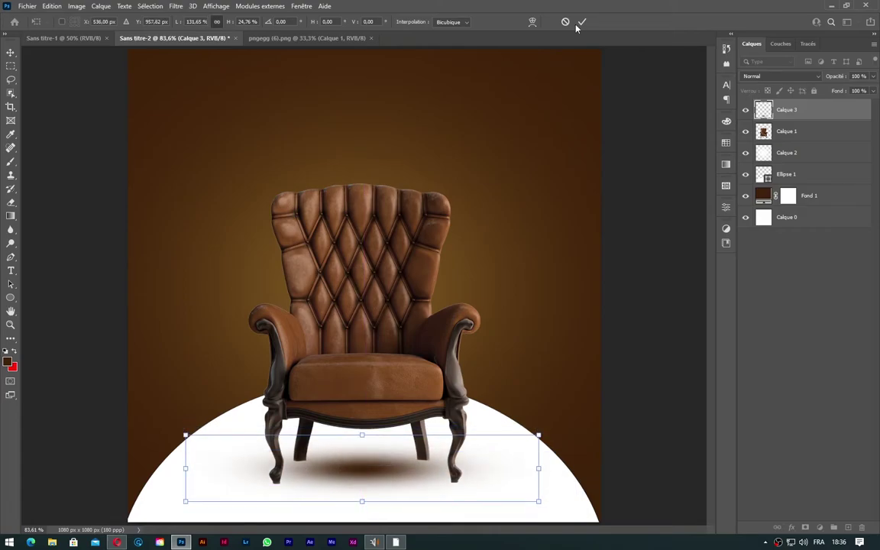
key("Return")
Step: Lower the shadow layer's opacity to 62%
left_click_drag(874, 77, 853, 90)
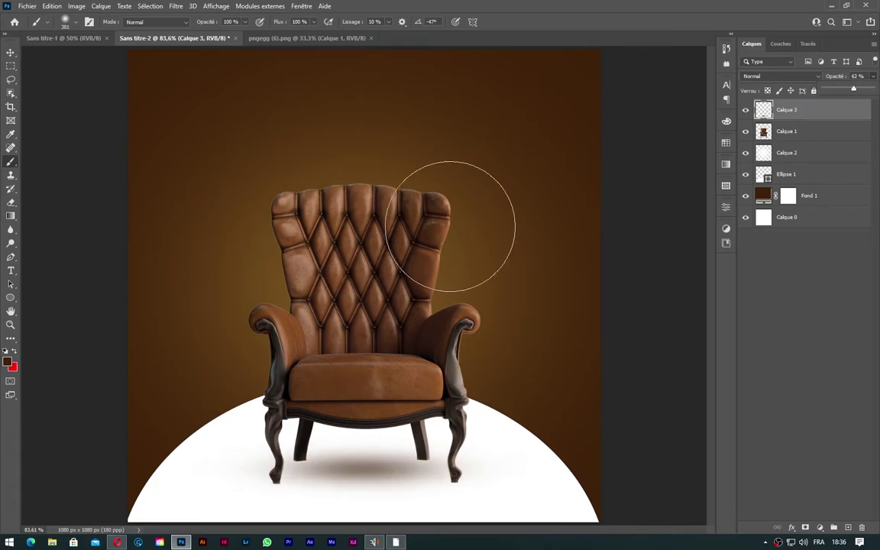
key("v")
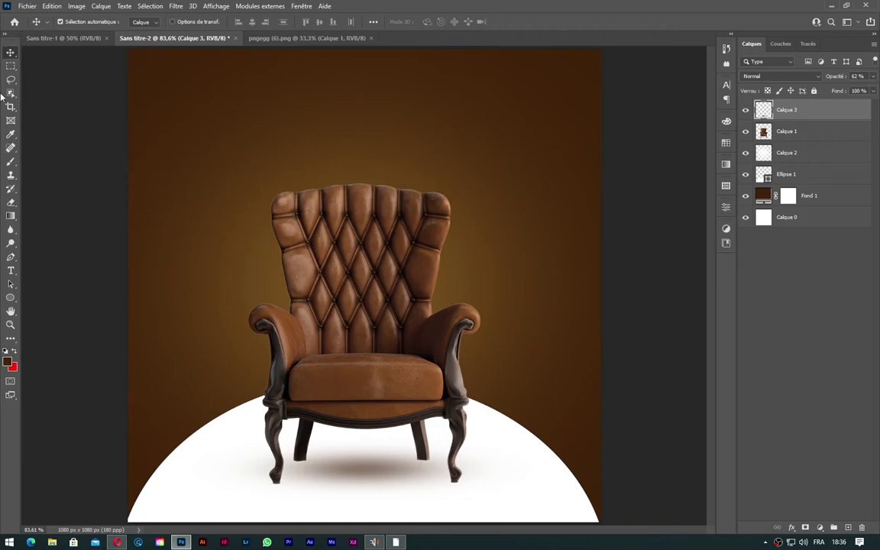
left_click(11, 269)
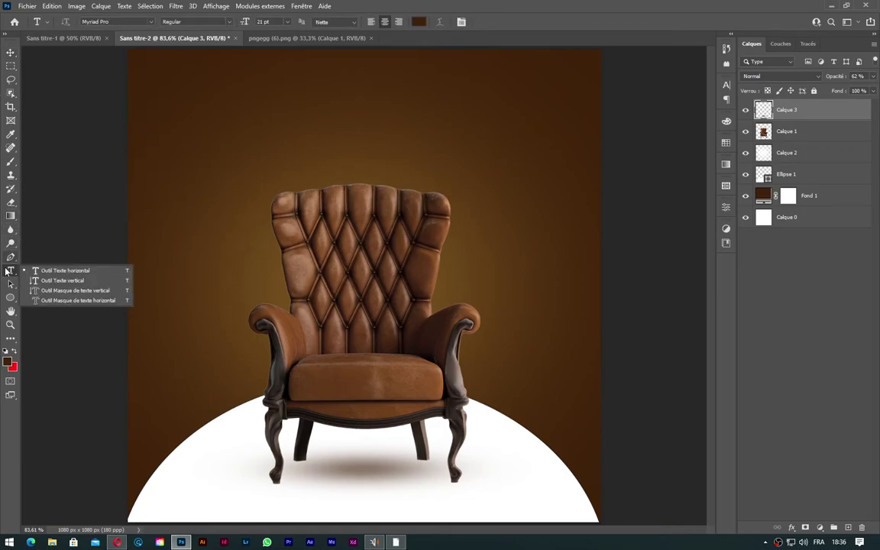
Step: Start a text layer above the chair with white (ffffff) text colour
left_click(7, 270)
left_click(337, 130)
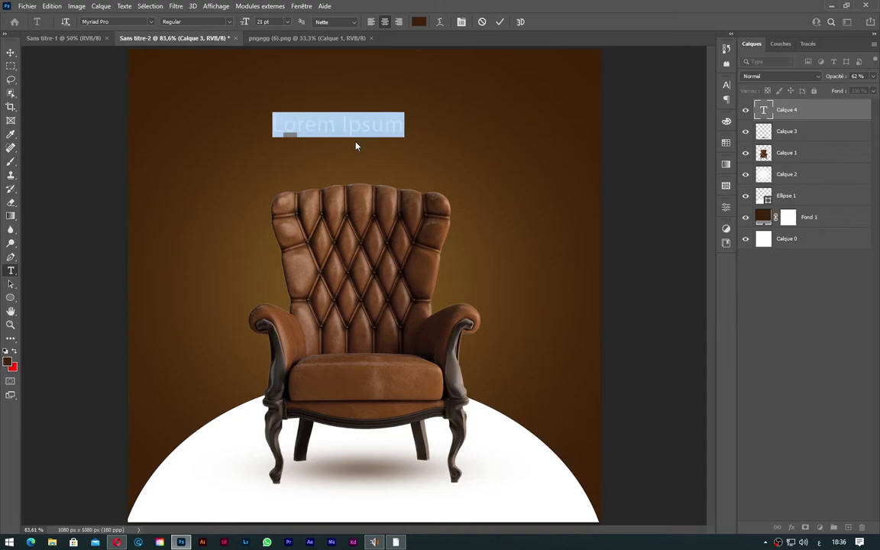
key("BackSpace")
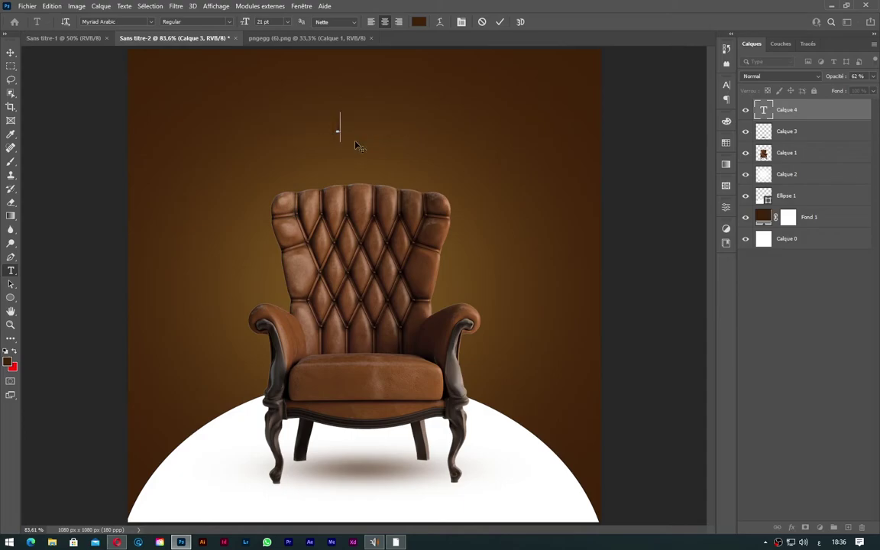
double_click(337, 126)
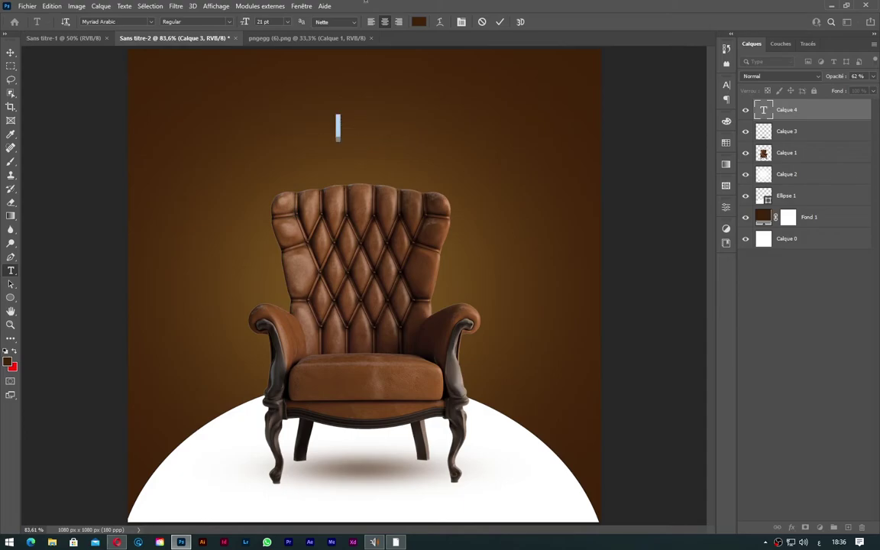
left_click(420, 22)
type("ffffff")
left_click(629, 293)
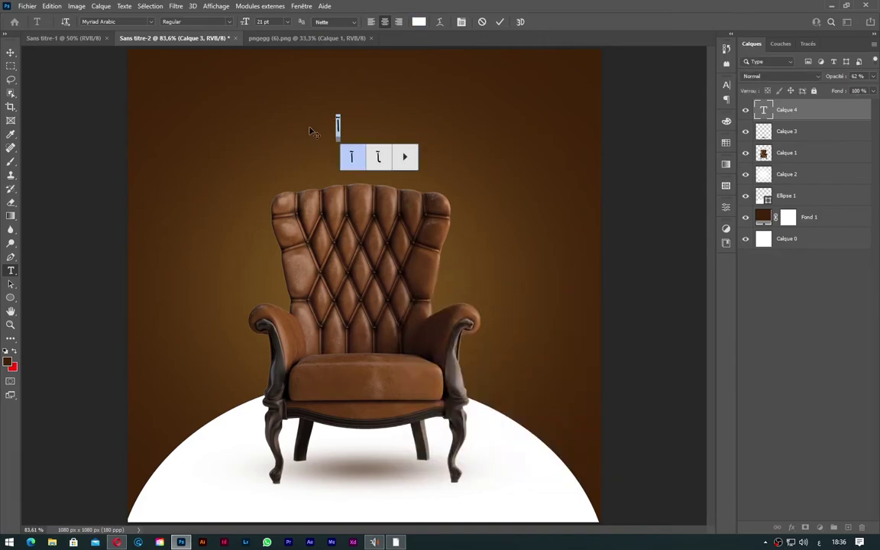
left_click(310, 131)
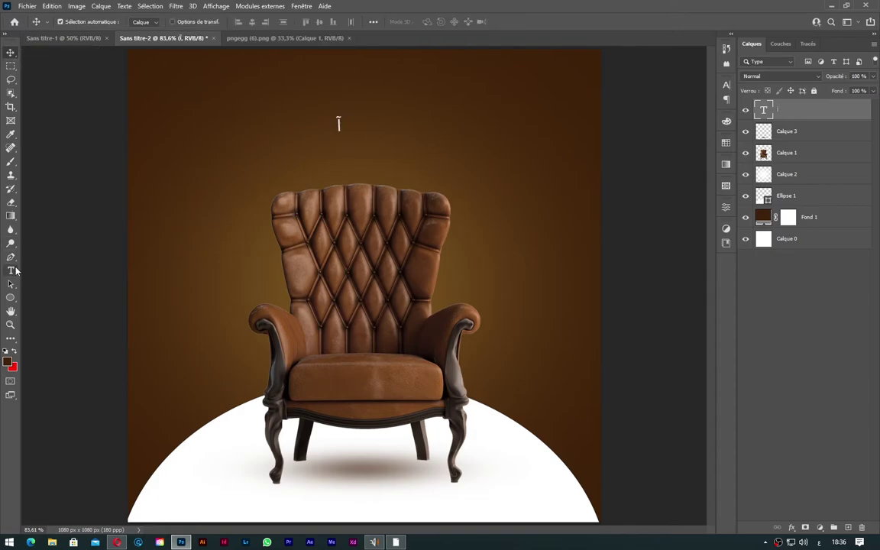
Step: Type the Arabic title 'آثاث الإتقان' and select all of it
right_click(11, 270)
left_click(46, 269)
left_click(341, 124)
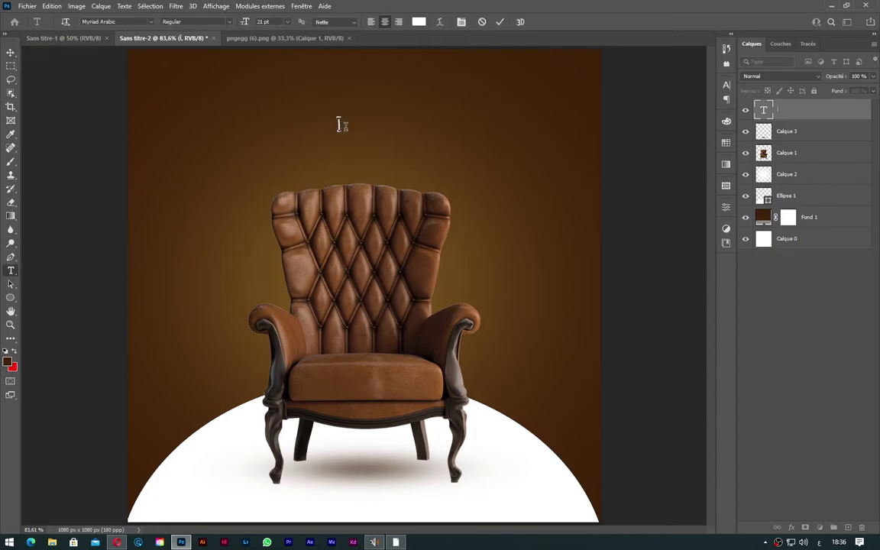
type("لا")
type("ثاث")
type(" ال")
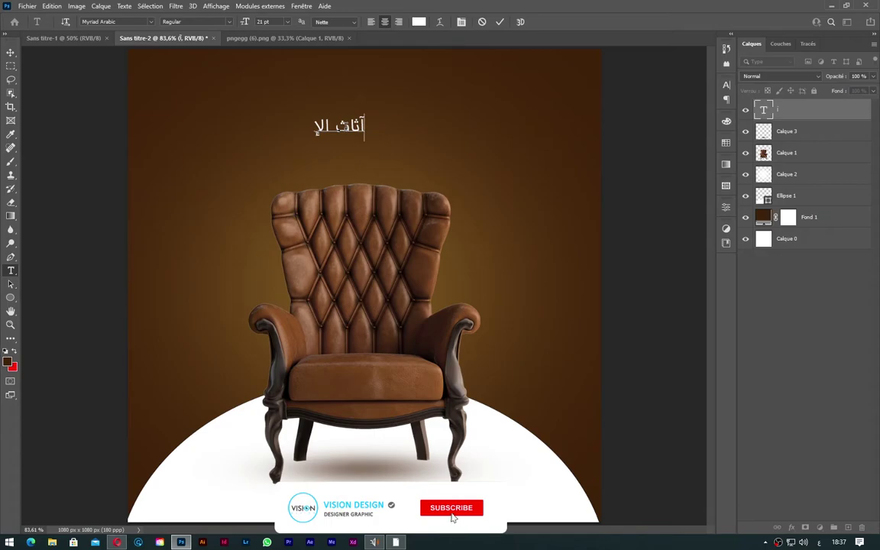
type("إتقا")
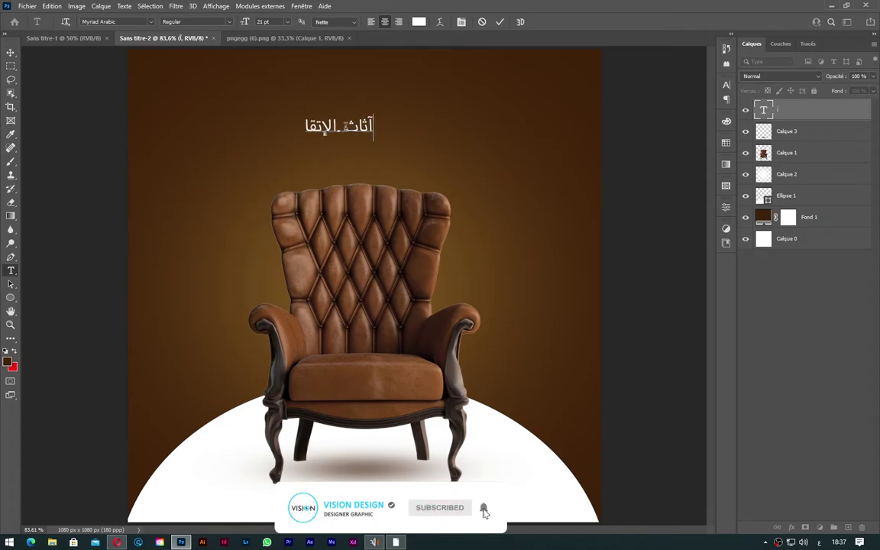
type("ن")
key("ctrl+a")
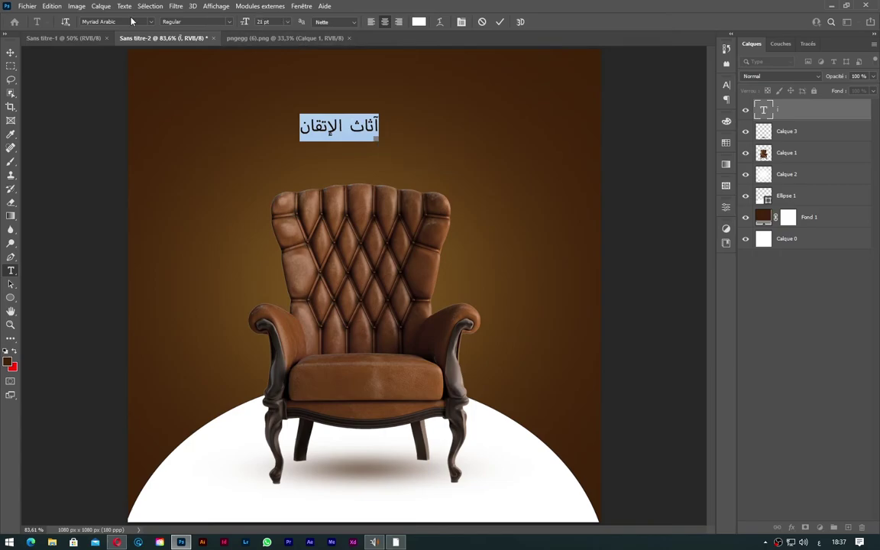
Step: Set the title to the STV font and increase its size
left_click(153, 24)
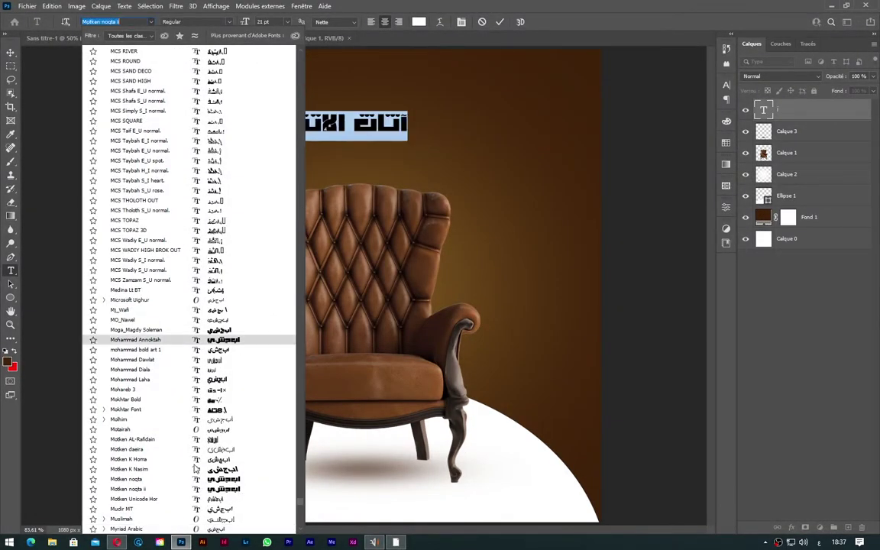
scroll(199, 465, "down", 2)
scroll(213, 454, "down", 1)
scroll(229, 442, "down", 1)
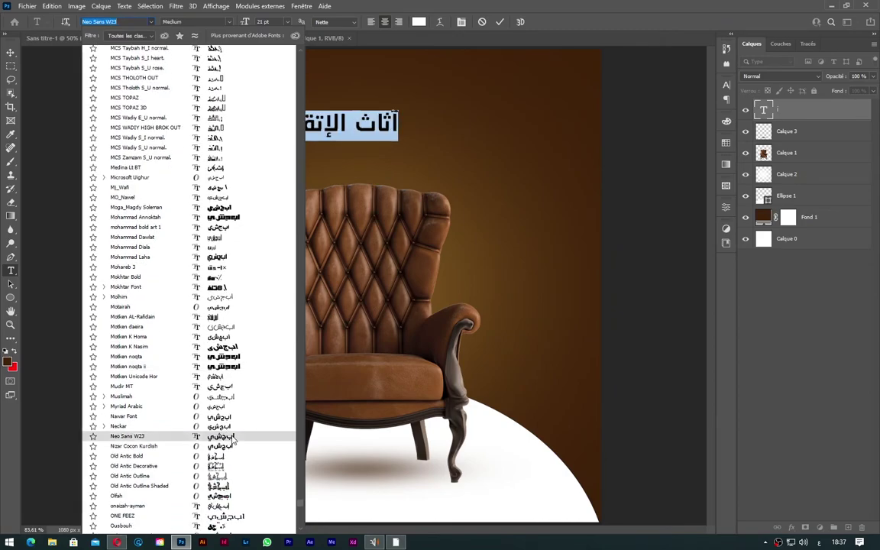
scroll(234, 440, "down", 1)
scroll(234, 440, "down", 1)
scroll(233, 440, "down", 3)
scroll(234, 440, "down", 2)
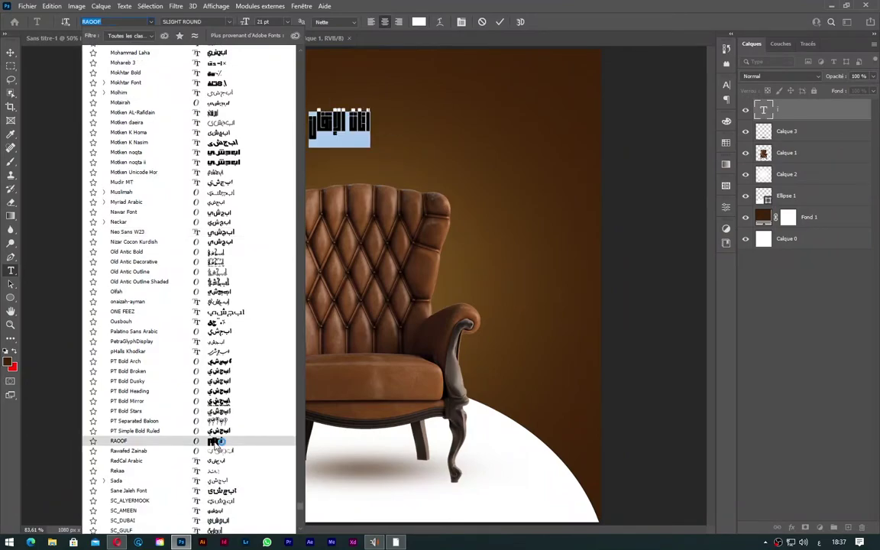
scroll(216, 445, "down", 2)
scroll(216, 445, "down", 1)
scroll(226, 444, "down", 2)
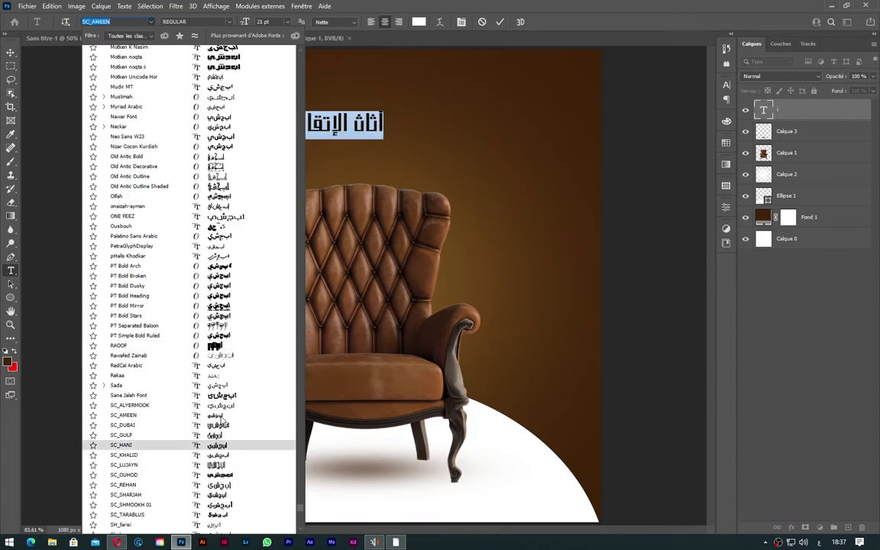
scroll(219, 439, "down", 3)
scroll(220, 441, "down", 3)
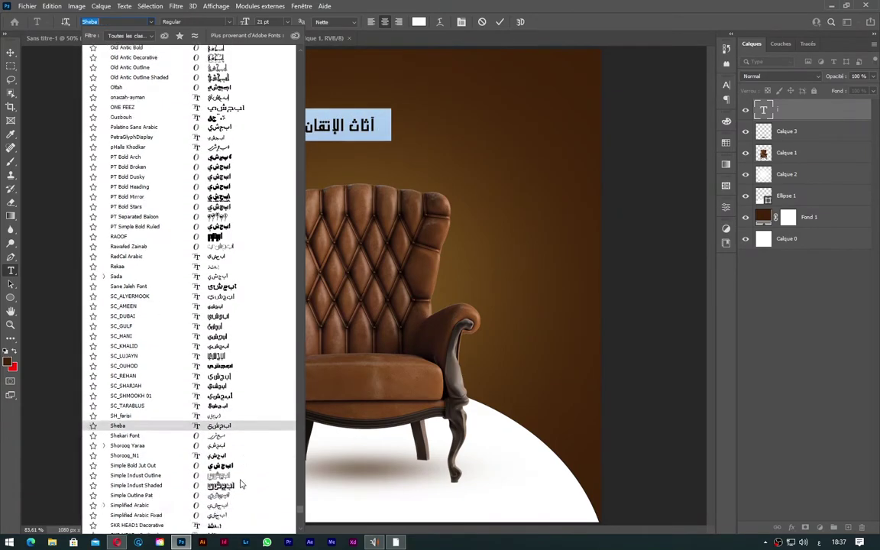
scroll(235, 450, "down", 4)
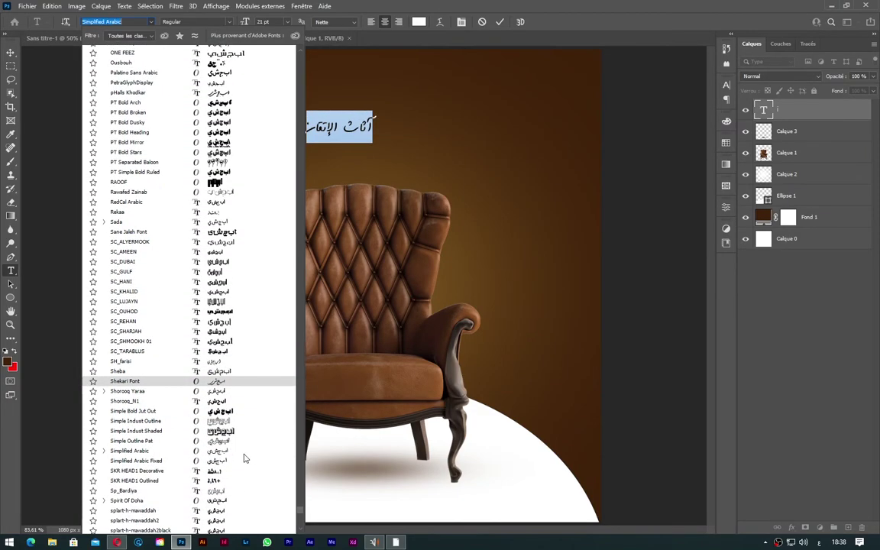
scroll(231, 439, "down", 4)
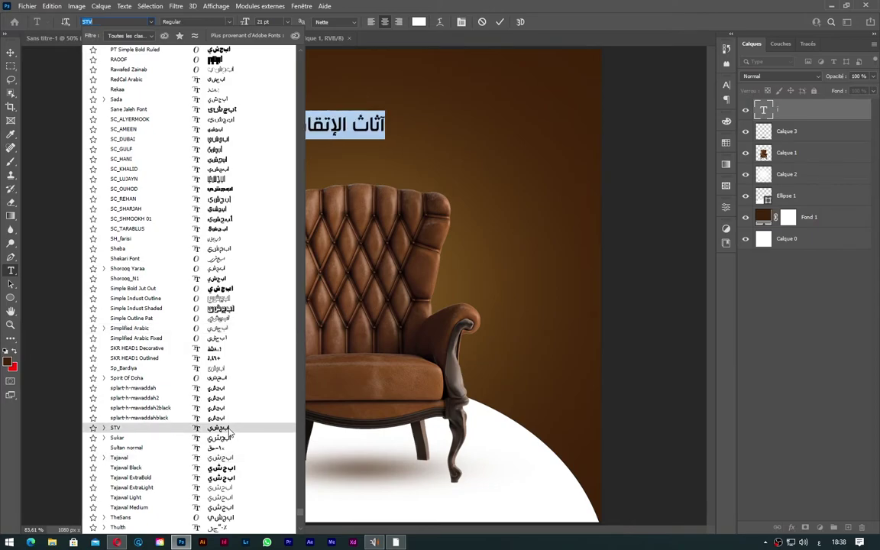
left_click(227, 428)
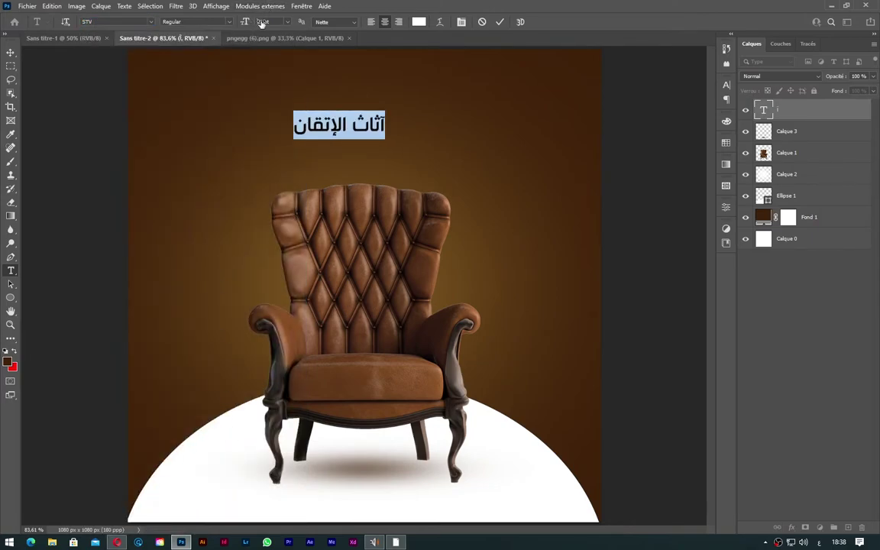
mouse_move(247, 23)
left_mouse_down()
mouse_move(269, 24)
mouse_move(238, 19)
left_mouse_up()
Step: Close the extra pngegg image and centre the title horizontally on the canvas
left_click(10, 51)
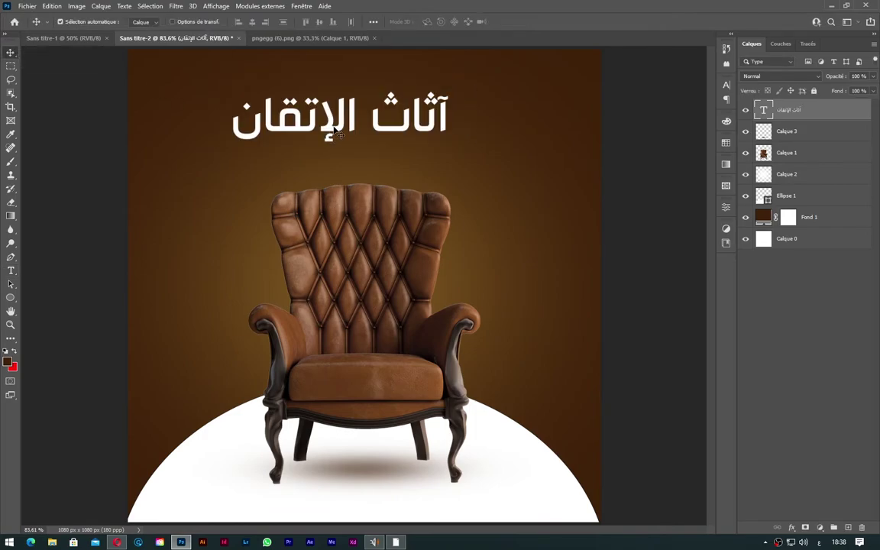
left_click_drag(298, 122, 307, 123)
key("ctrl+q")
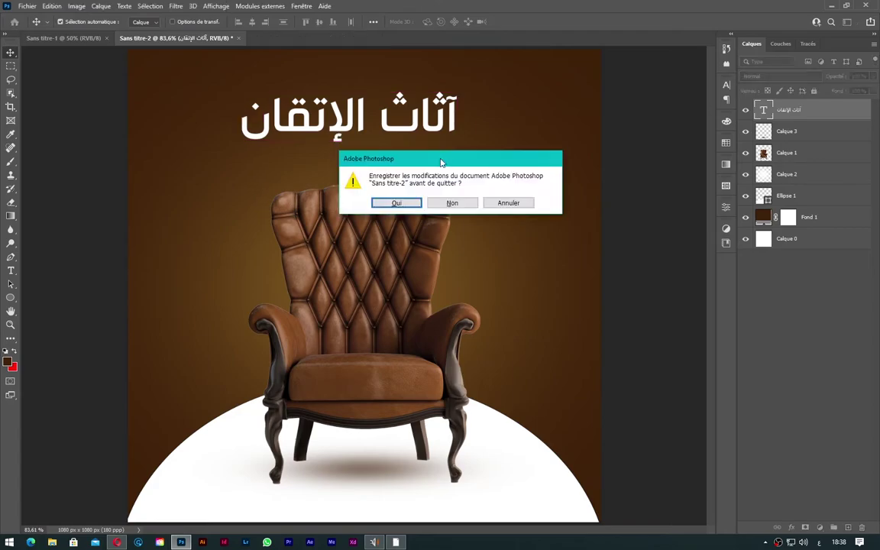
left_click(506, 201)
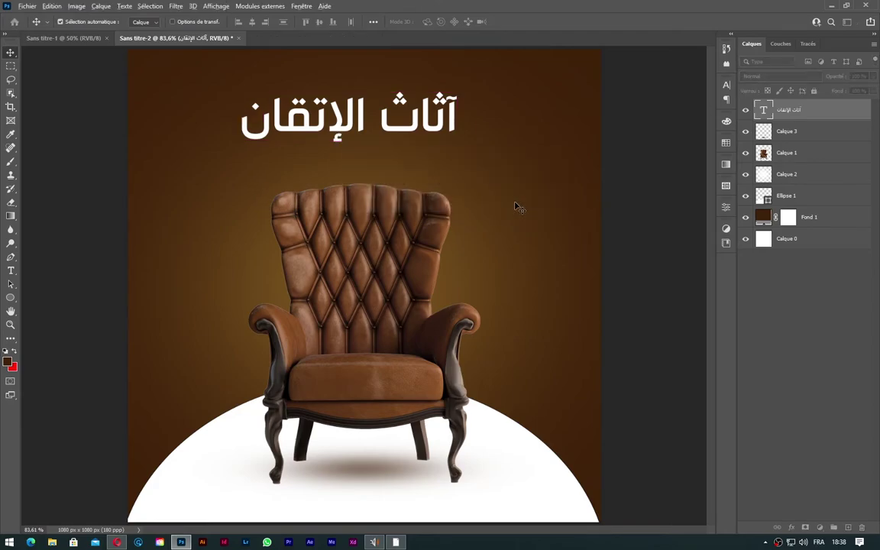
key("ctrl+a")
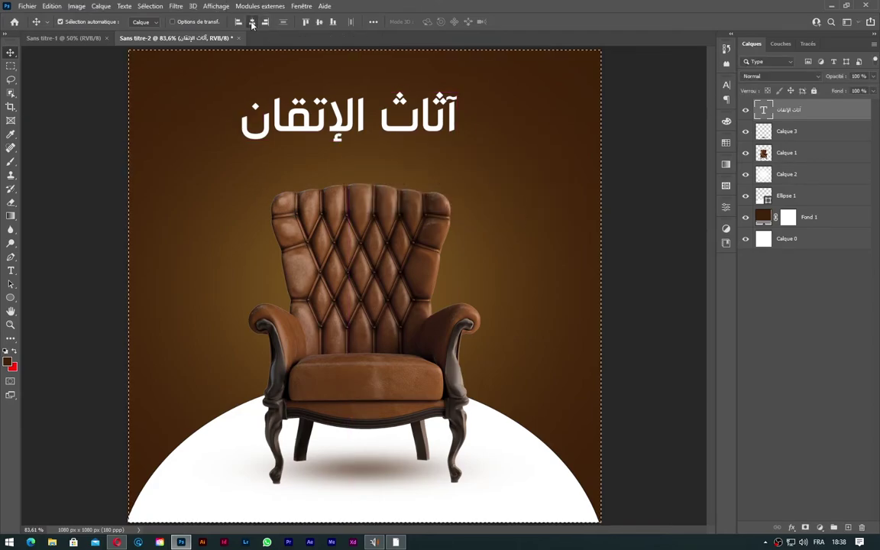
left_click(252, 21)
key("ctrl+d")
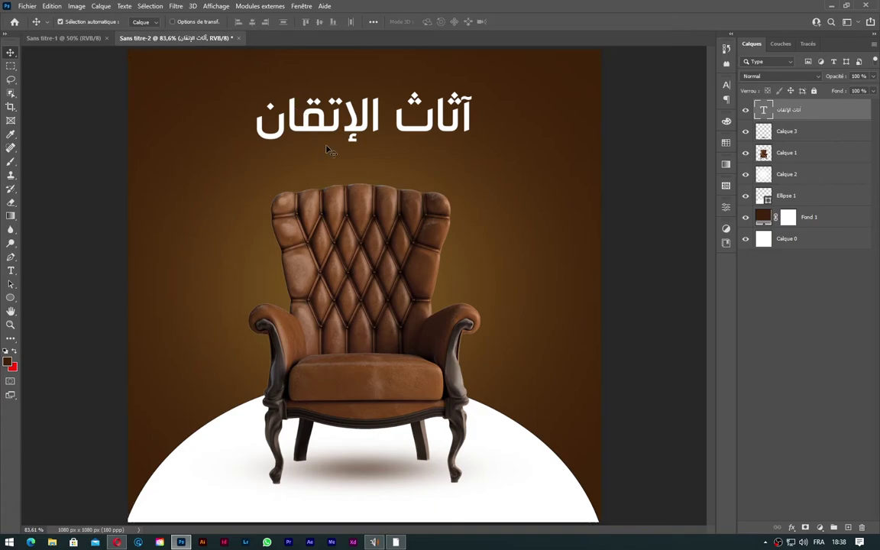
Step: Duplicate the title below itself and retype the copy as 'عرض لا يقاوم'
left_click_drag(363, 135, 364, 176)
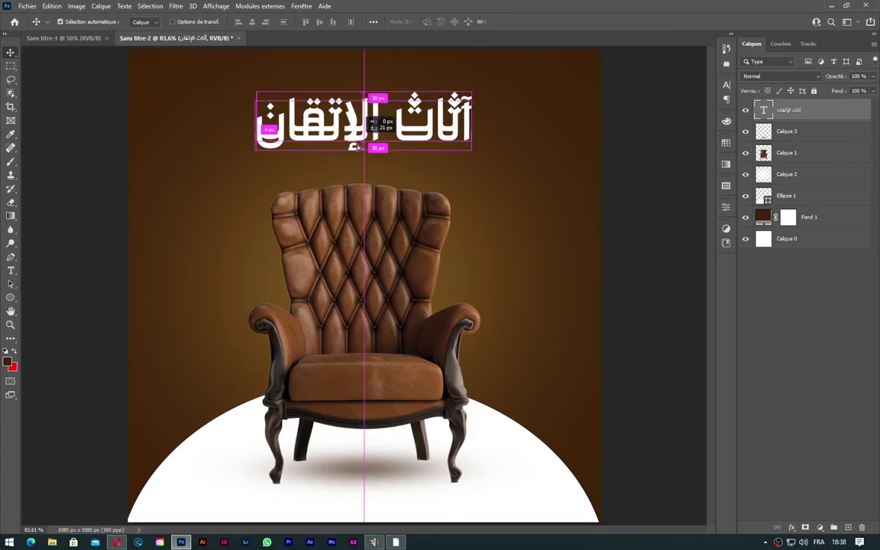
right_click(16, 270)
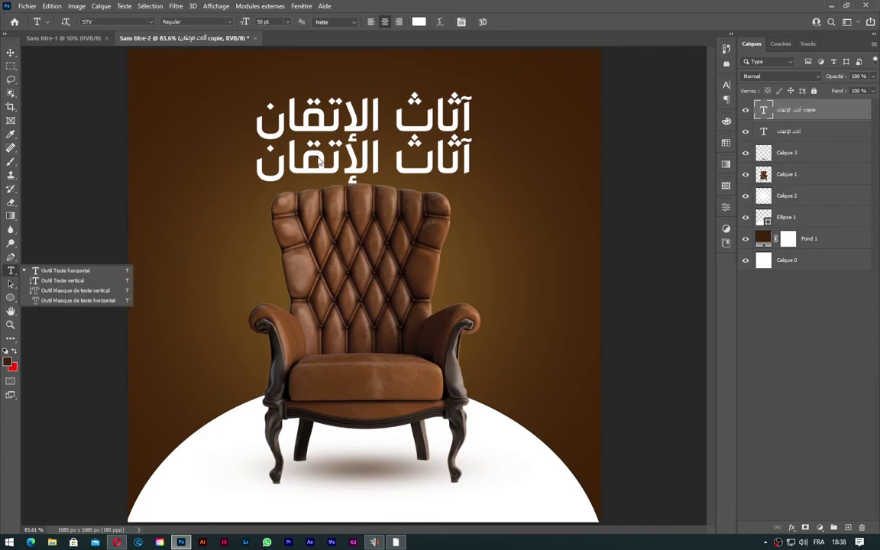
left_click(69, 257)
triple_click(316, 162)
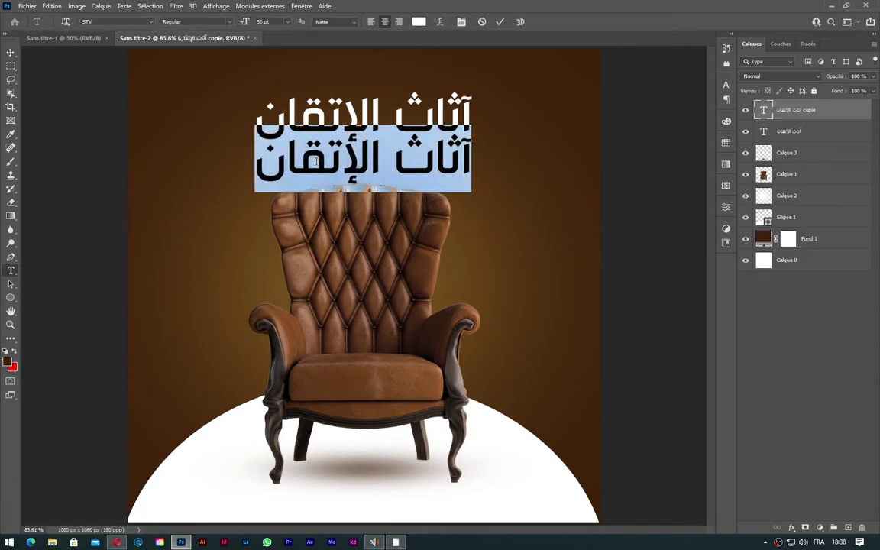
key("BackSpace")
key("alt+shift")
type("عرض")
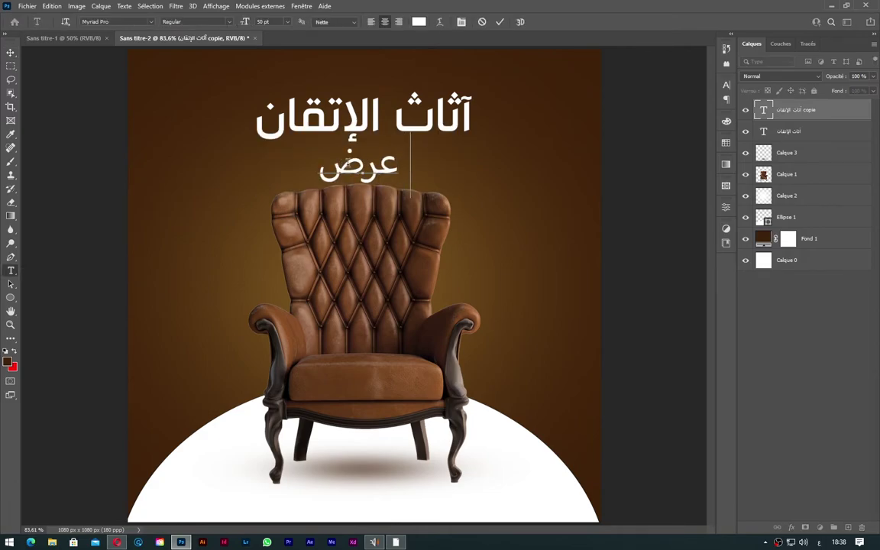
type(" لا")
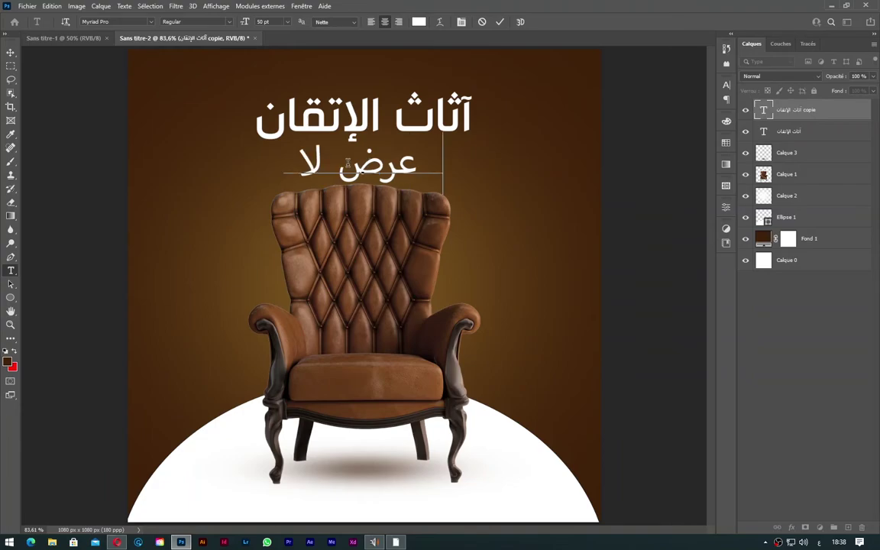
type(" يقاو")
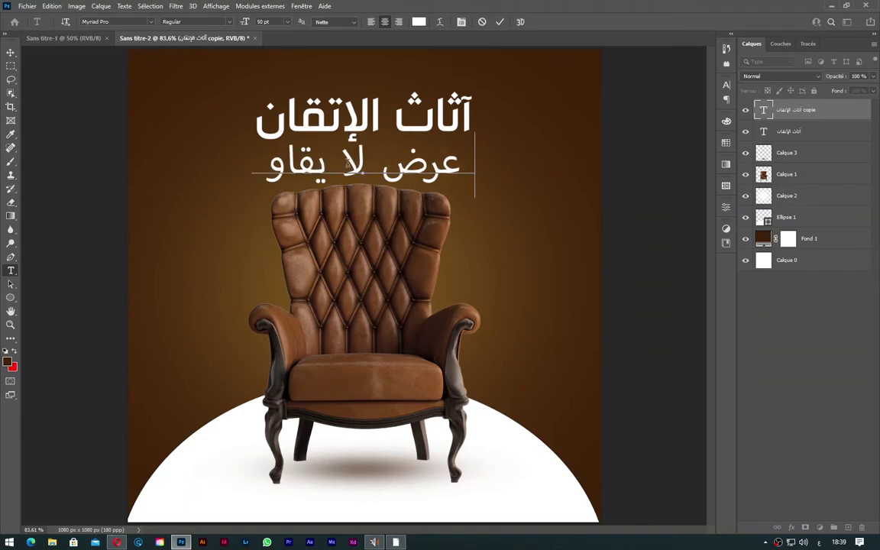
type("م")
Step: Make the subtitle 12 pt in the STV font
double_click(307, 147)
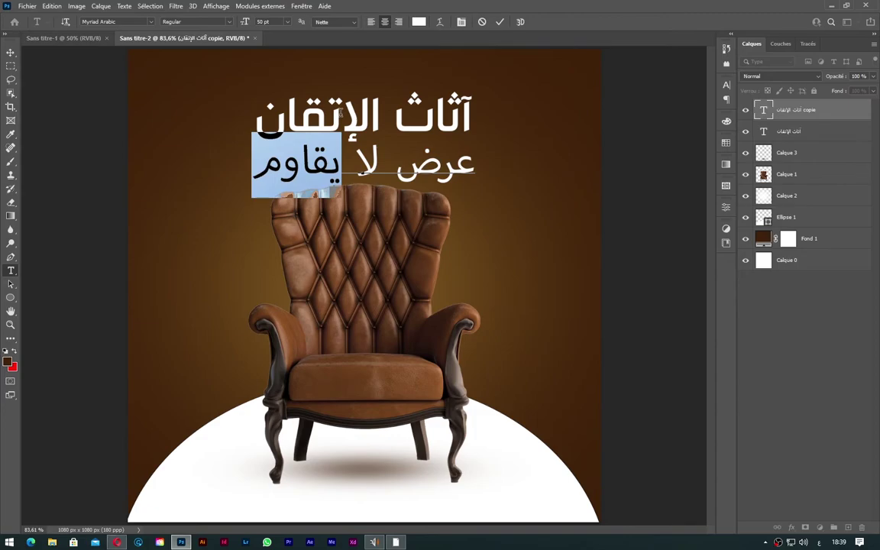
left_click(151, 21)
left_click(124, 60)
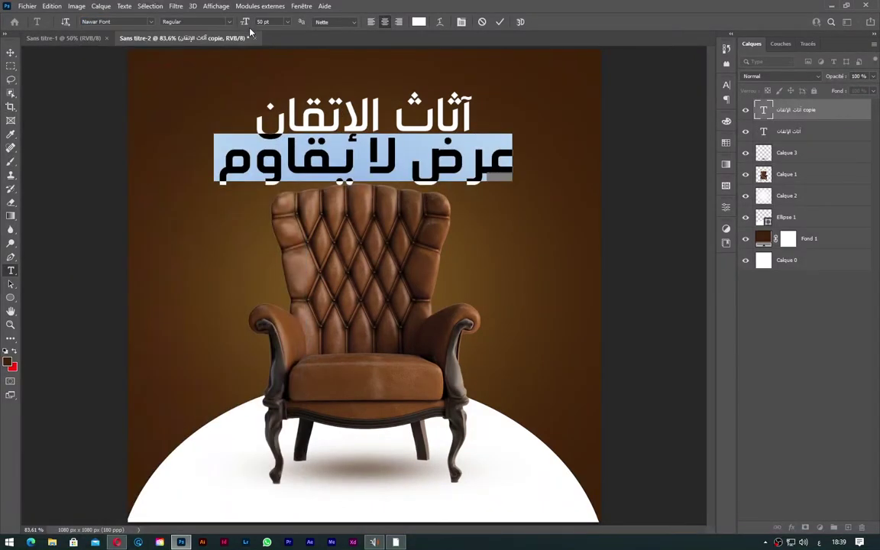
left_click_drag(238, 23, 225, 24)
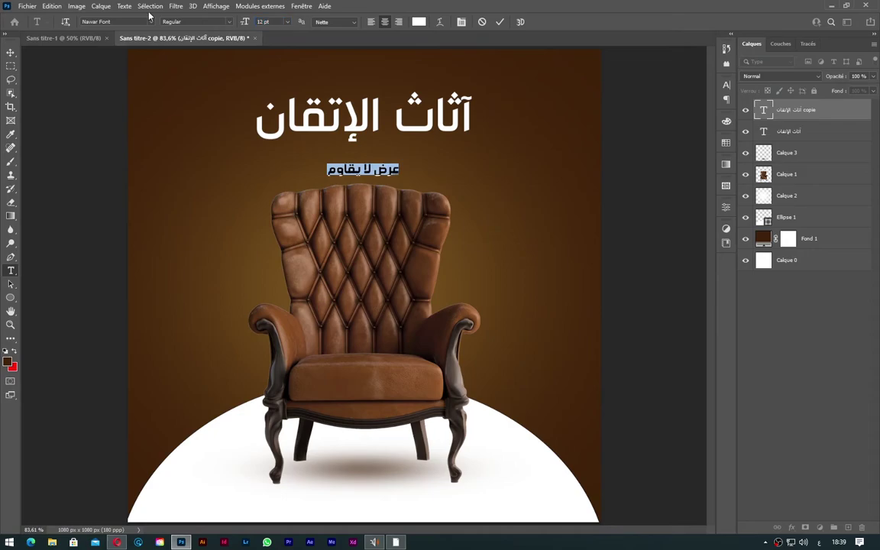
left_click(153, 21)
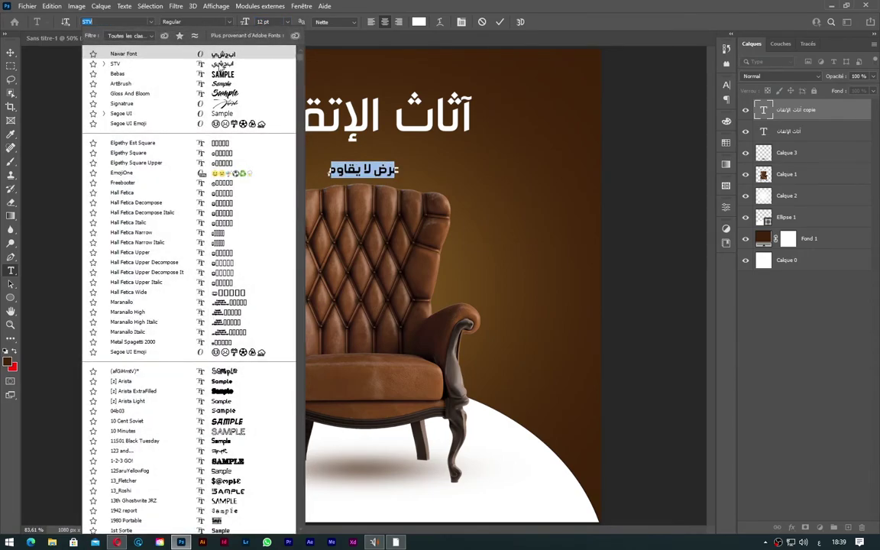
left_click(116, 64)
left_click(11, 52)
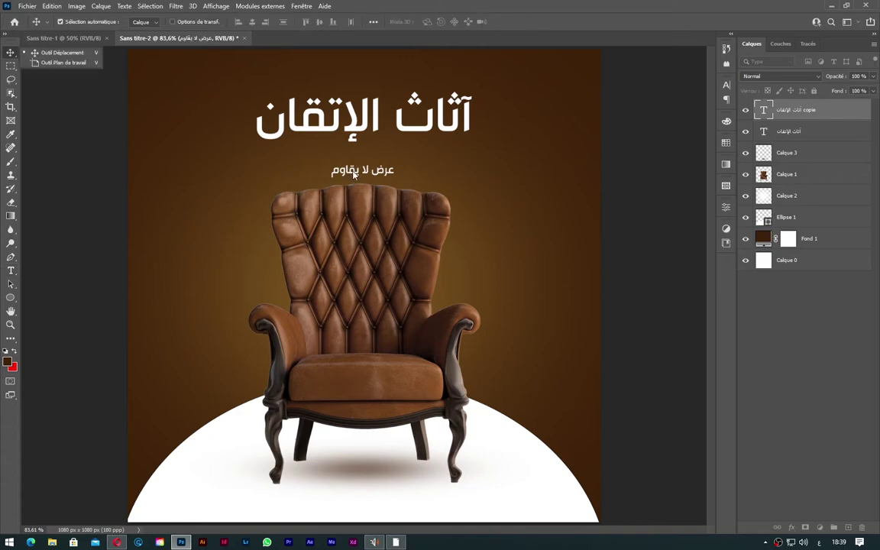
Step: Move the subtitle under the title, scale it to 132%, and place a copy to its left
left_click_drag(372, 171, 437, 163)
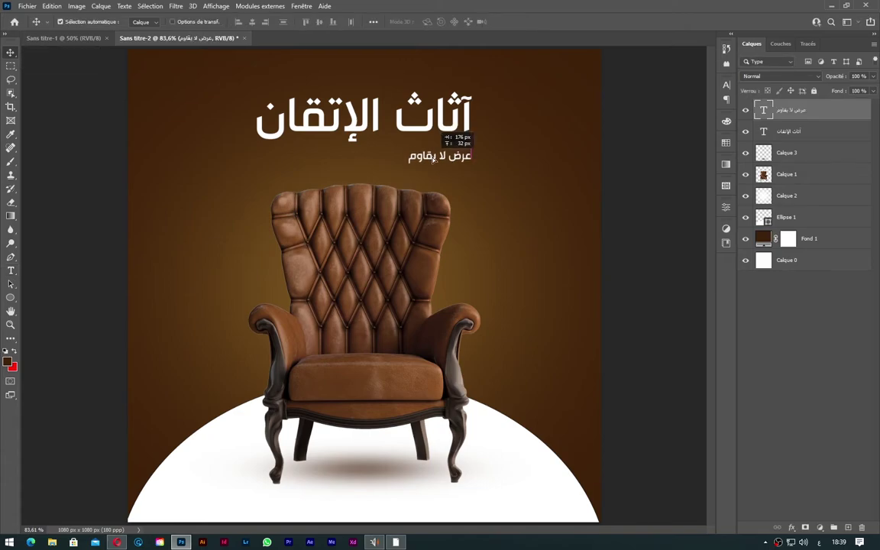
key("ctrl+t")
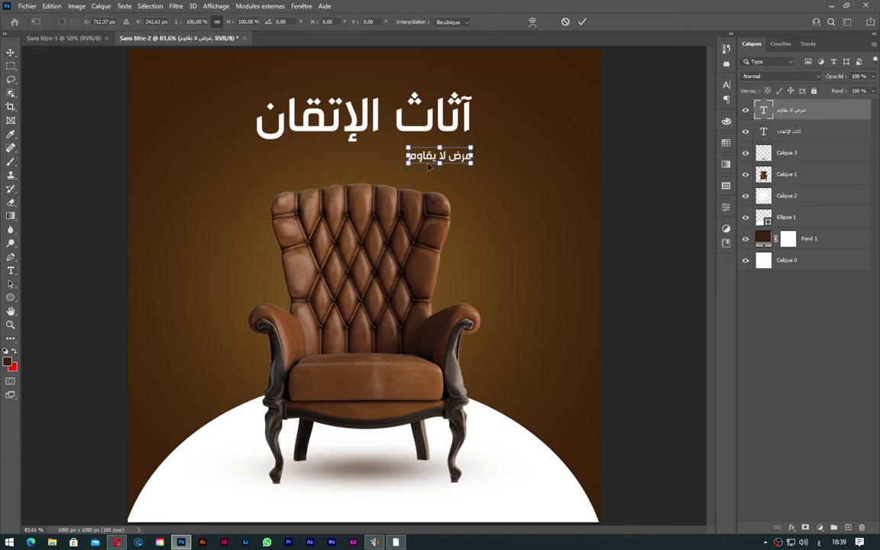
left_click_drag(408, 148, 401, 137)
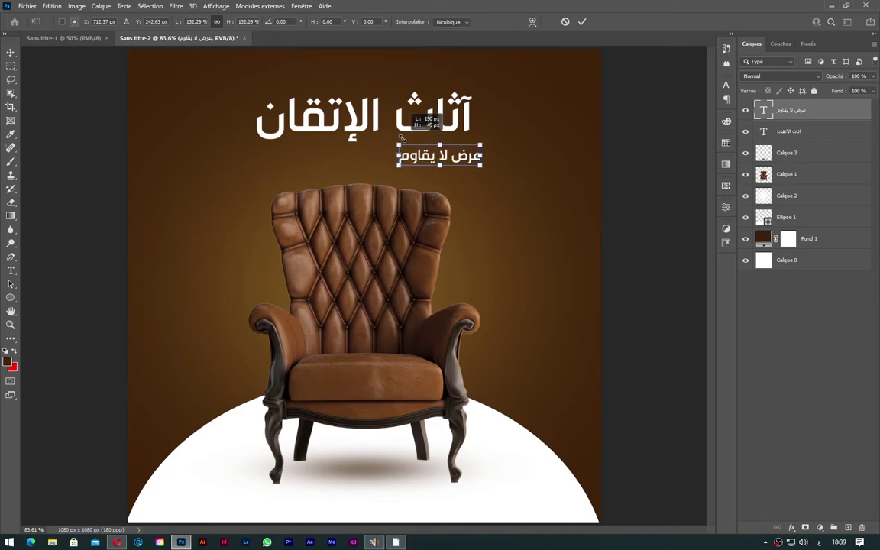
key("Return")
mouse_move(457, 156)
left_mouse_down()
mouse_move(349, 160)
mouse_move(351, 138)
mouse_move(346, 158)
left_mouse_up()
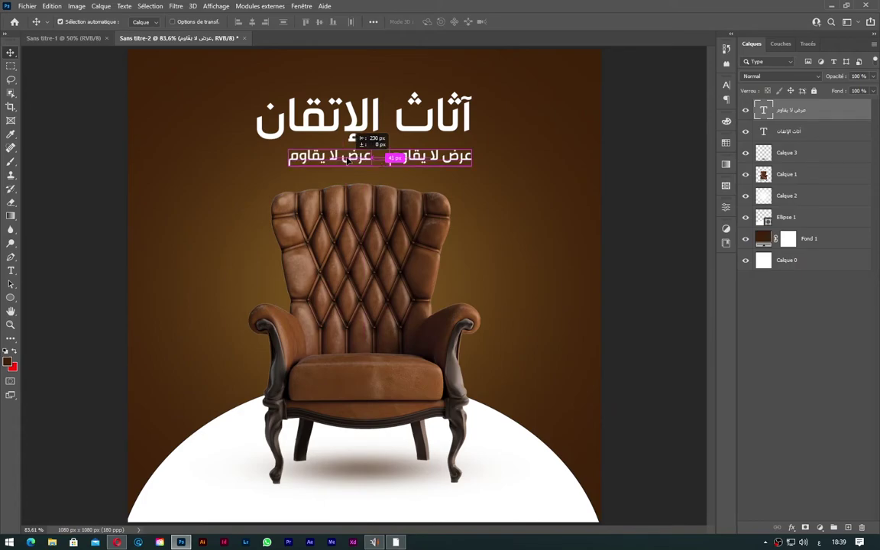
Step: Retype the subtitle copy as 'صالح لأسبوع فقط' and commit it
double_click(360, 156)
triple_click(359, 157)
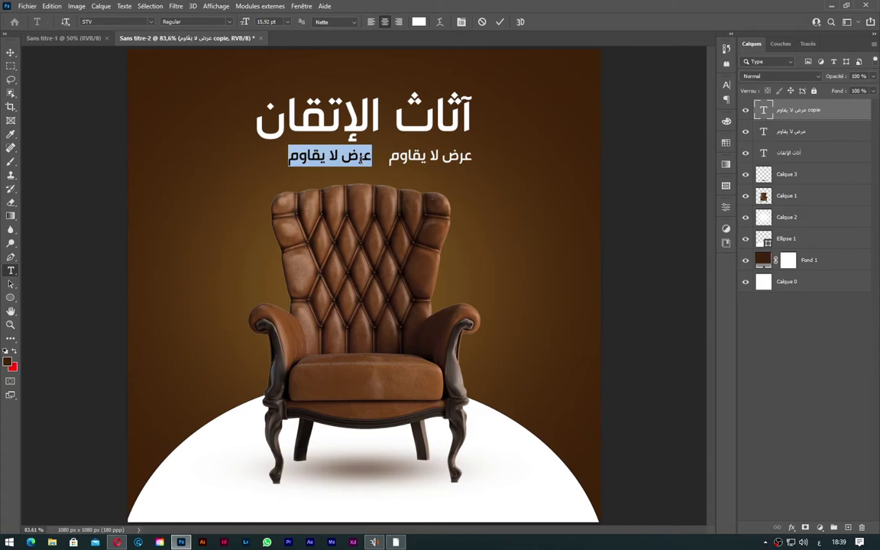
type("صالح")
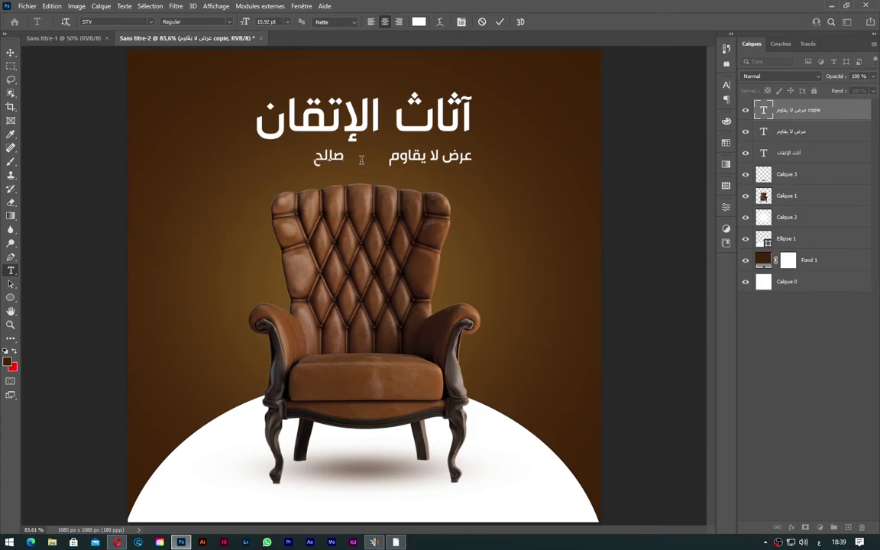
type(" ل")
type("أسبوع")
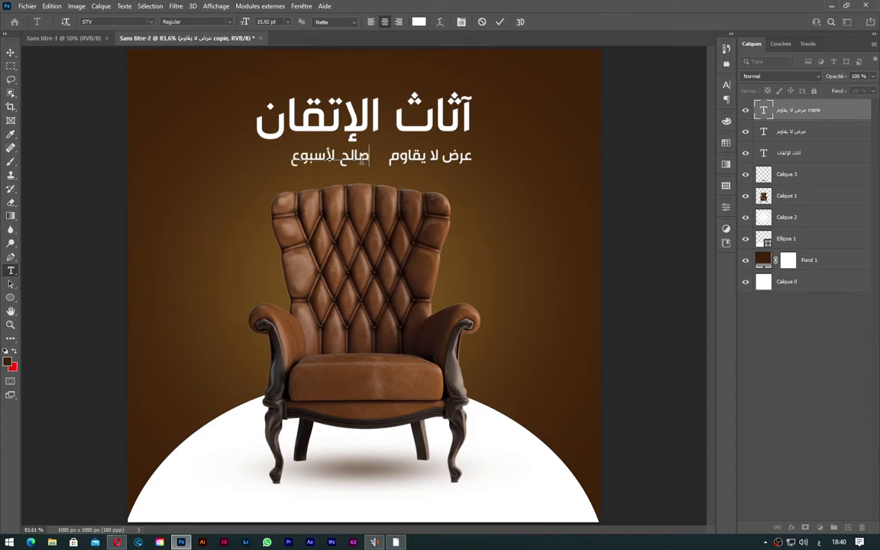
type(" فق")
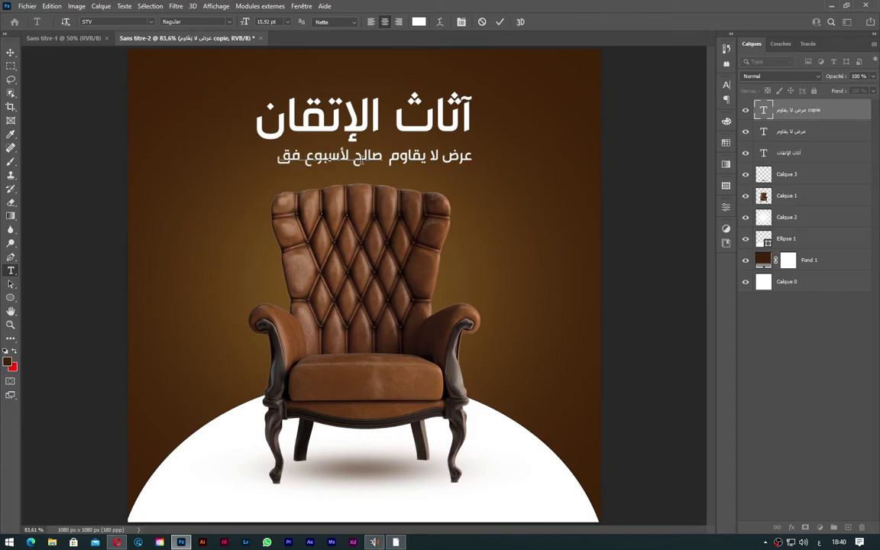
type("ط")
key("ctrl+Return")
key("v")
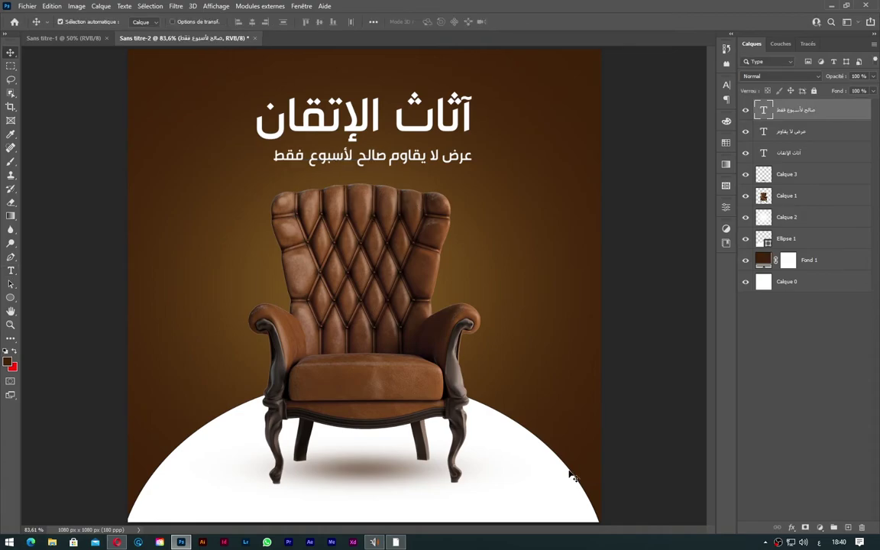
key("w")
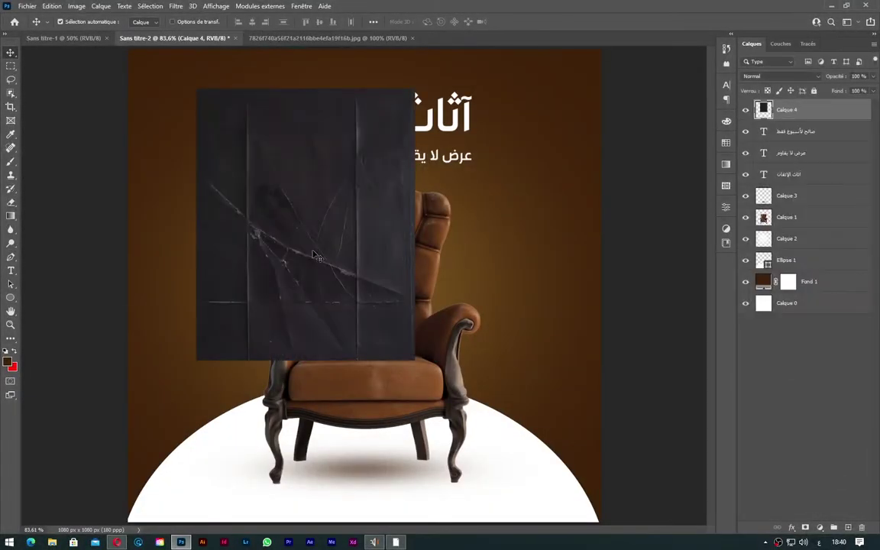
Step: Stretch the Calque 4 texture to fill the 1080×1080 canvas and move it below Calque 1
key("ctrl+t")
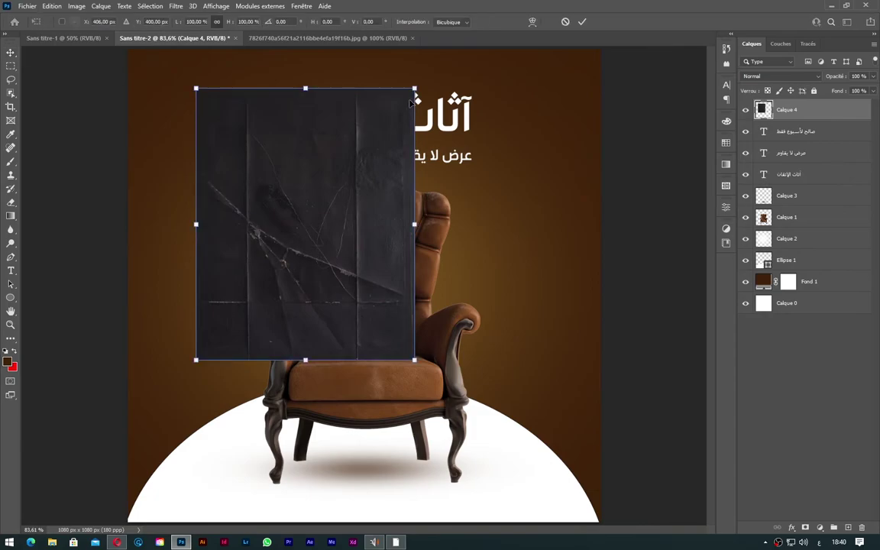
left_click_drag(411, 101, 458, 49)
left_click_drag(460, 205, 621, 205)
left_click_drag(189, 208, 127, 215)
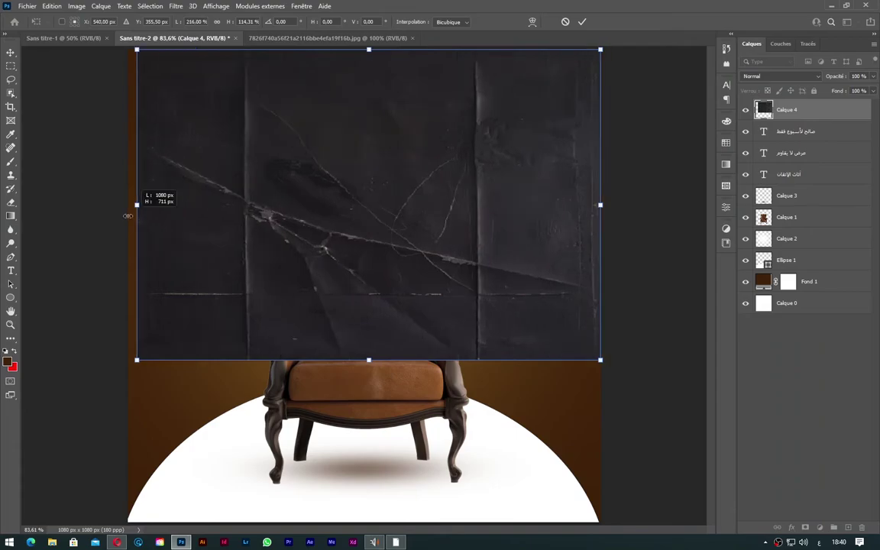
left_click_drag(369, 360, 372, 522)
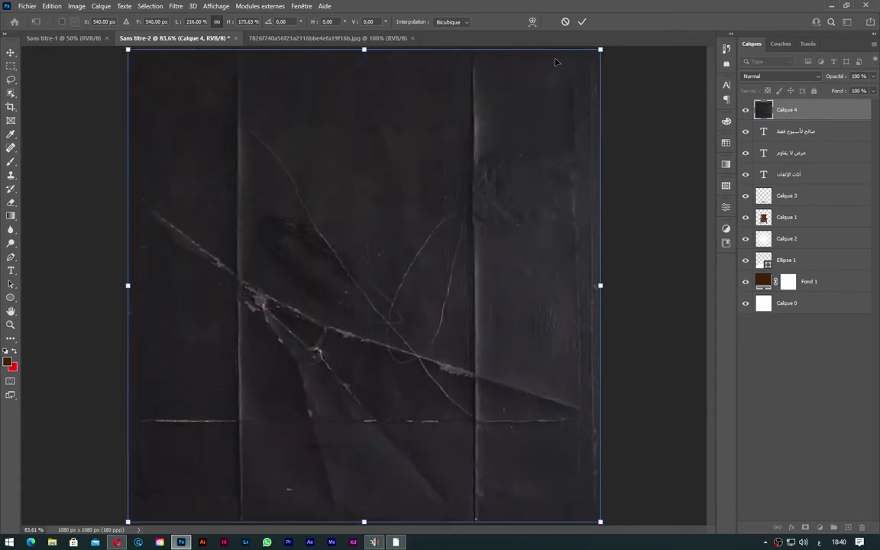
key("Return")
left_click_drag(790, 218, 812, 227)
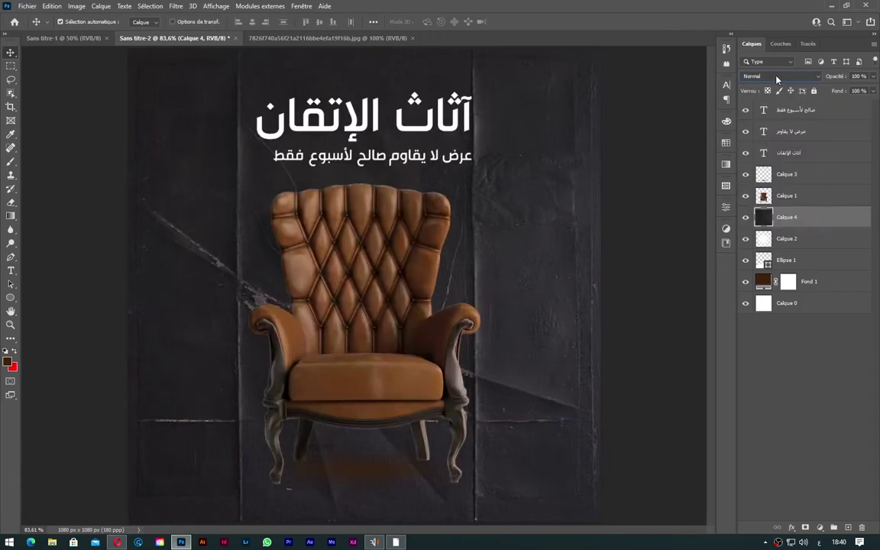
Step: Set the Calque 4 texture's blend mode to Soustraction, then select the chair layer Calque 1
scroll(776, 79, "down", 3)
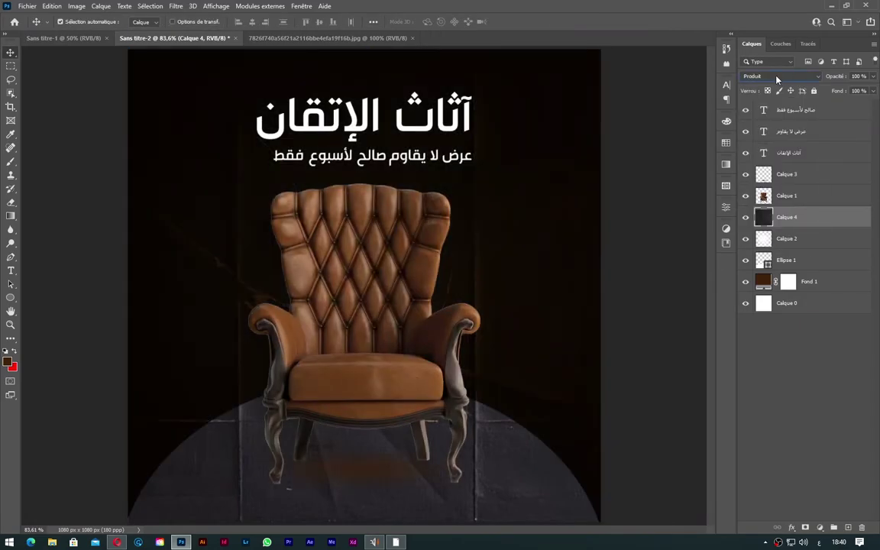
scroll(776, 79, "down", 1)
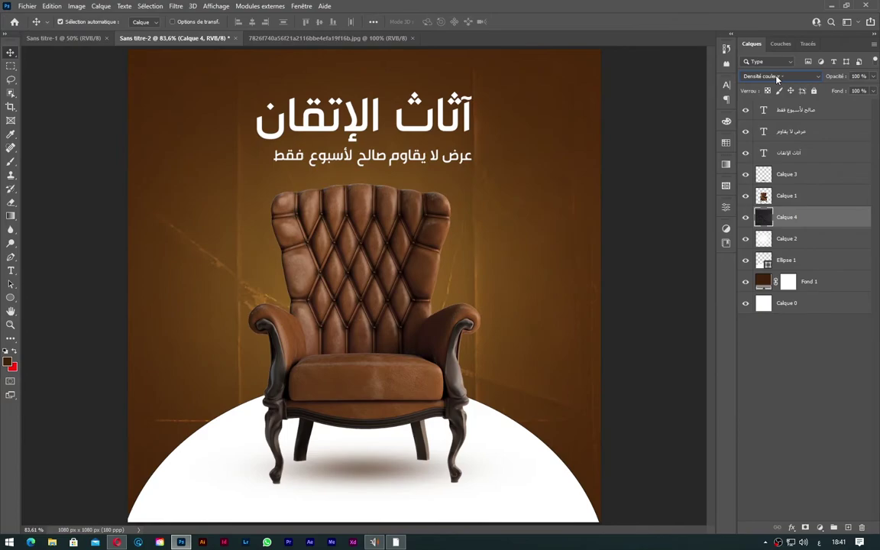
scroll(777, 78, "down", 2)
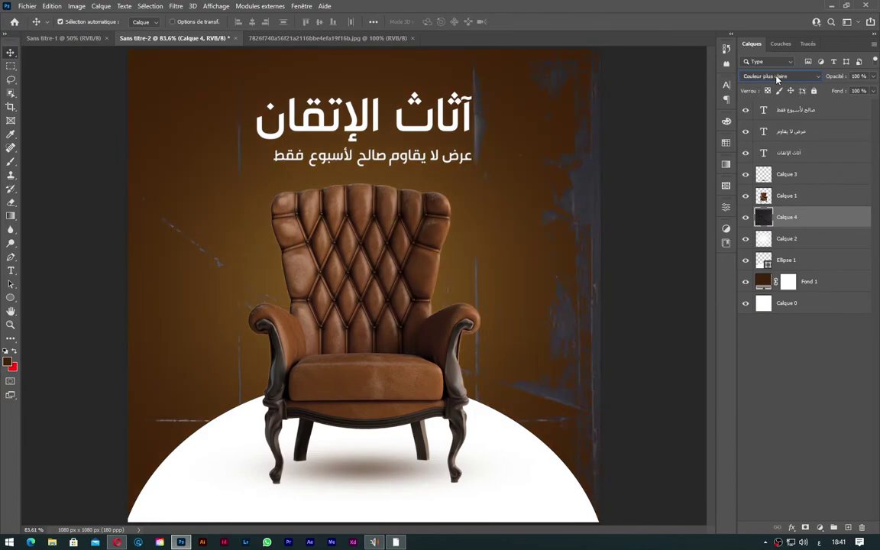
scroll(777, 78, "up", 1)
left_click(777, 76)
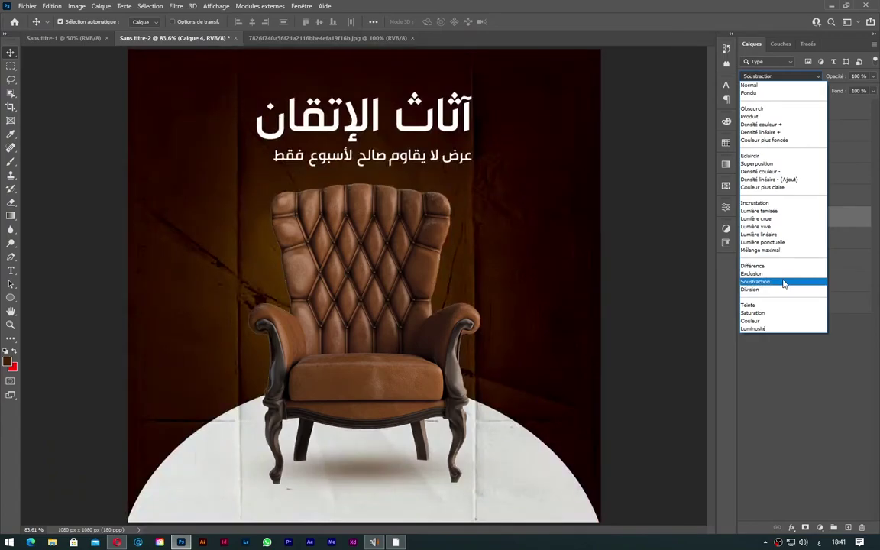
left_click(782, 282)
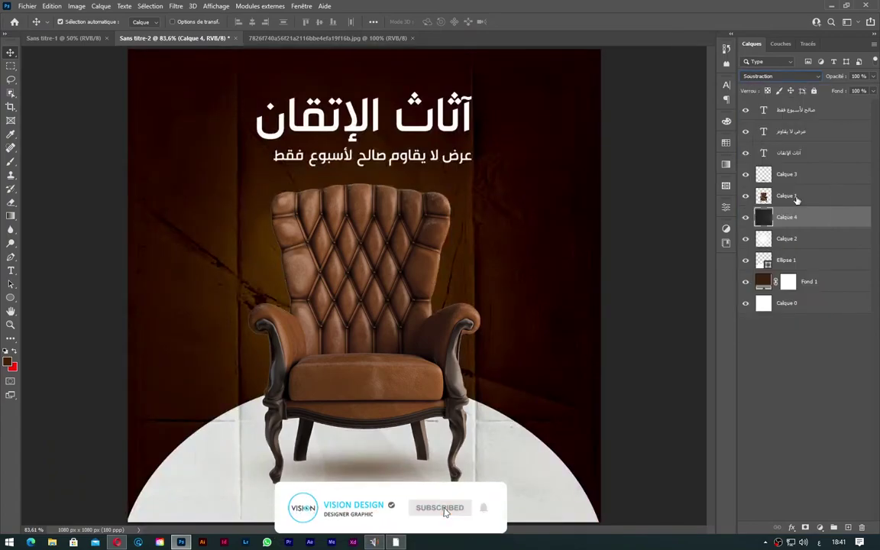
left_click(795, 197)
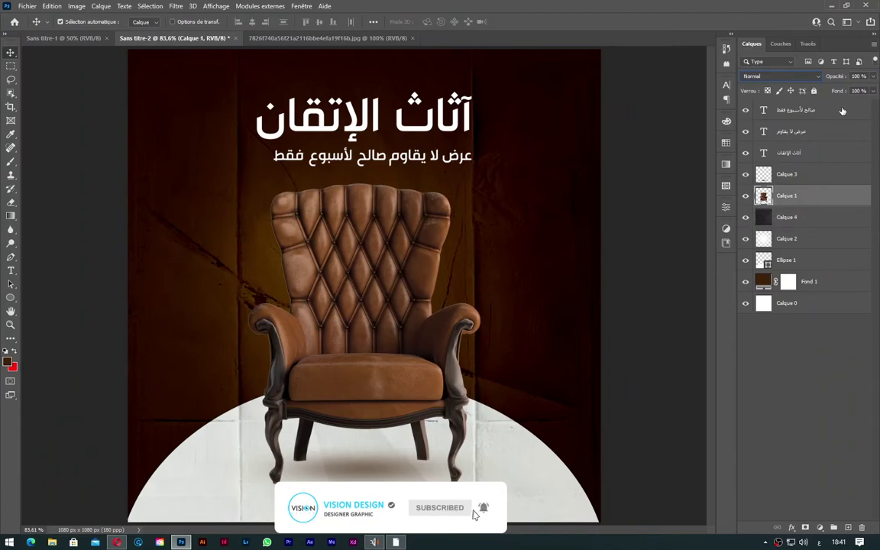
Step: Try a Niveaux adjustment layer with darker midtones above the whole poster
left_click(842, 111)
left_click(820, 527)
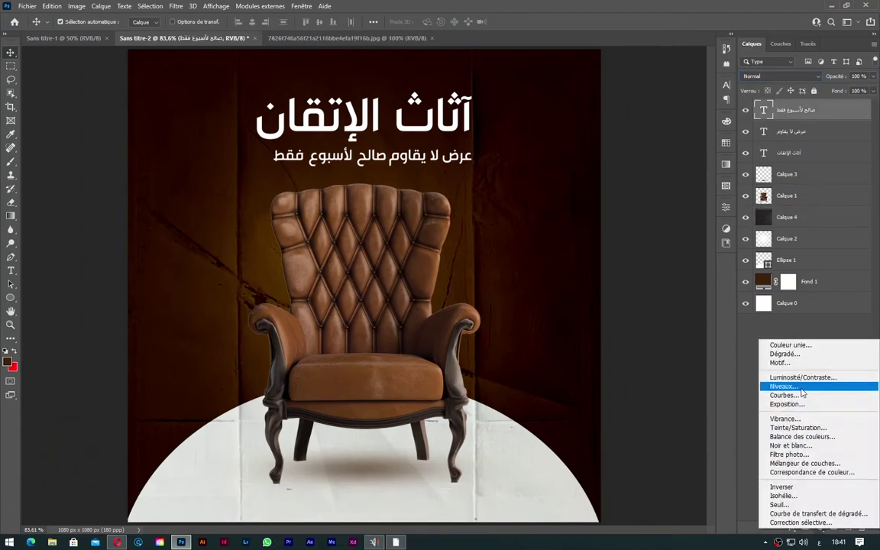
left_click(783, 386)
mouse_move(644, 313)
left_mouse_down()
mouse_move(656, 314)
mouse_move(631, 315)
mouse_move(641, 320)
left_mouse_up()
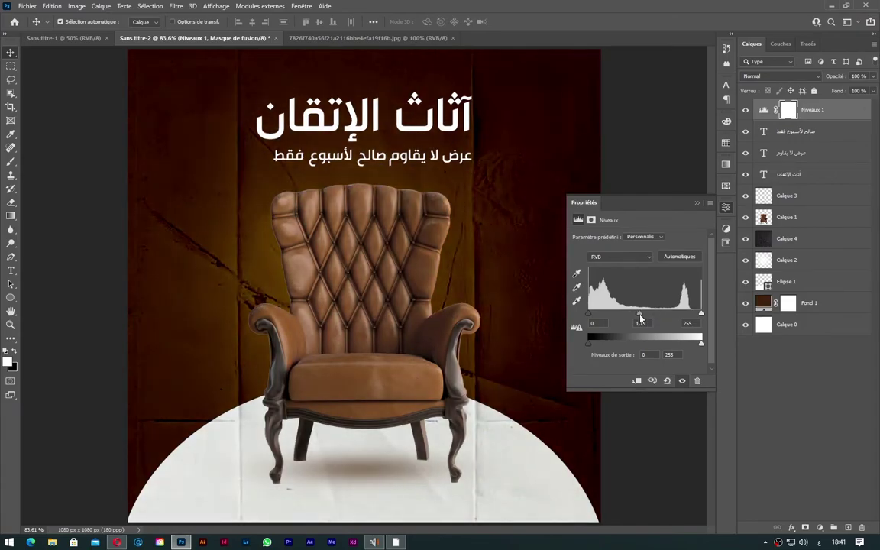
left_click(725, 207)
Step: Lower the Calque 4 texture opacity to 53% and select the chair layer
left_click(787, 238)
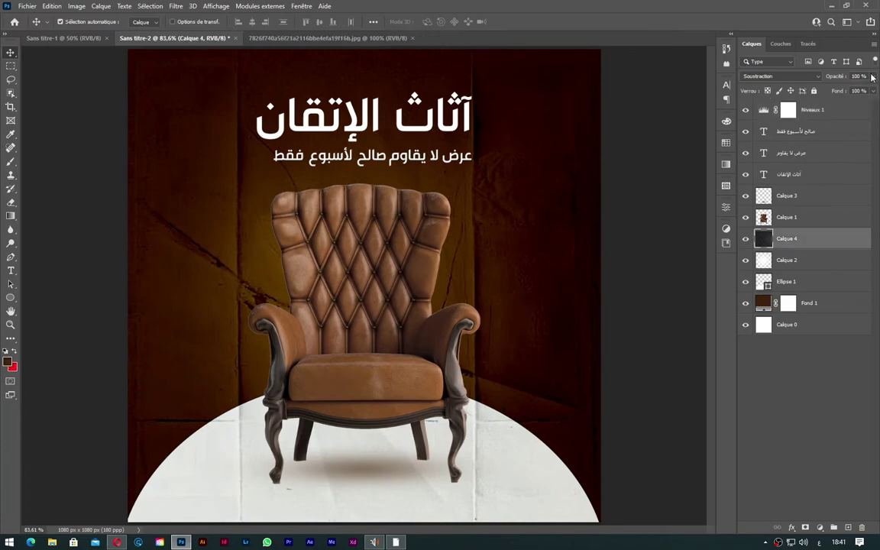
mouse_move(871, 76)
left_mouse_down()
mouse_move(854, 90)
mouse_move(826, 185)
mouse_move(863, 524)
left_mouse_up()
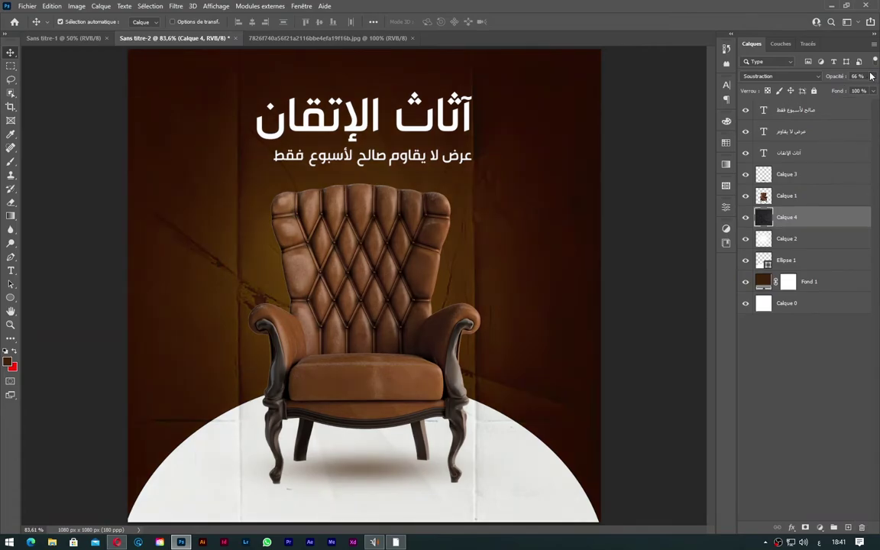
left_click(871, 76)
left_click_drag(858, 88, 849, 88)
left_click(9, 52)
left_click(172, 59)
Step: Apply Camera Raw to the armchair: exposure +0.80, highlights +46, texture +100, clarity +60, dehaze +49
left_click(176, 5)
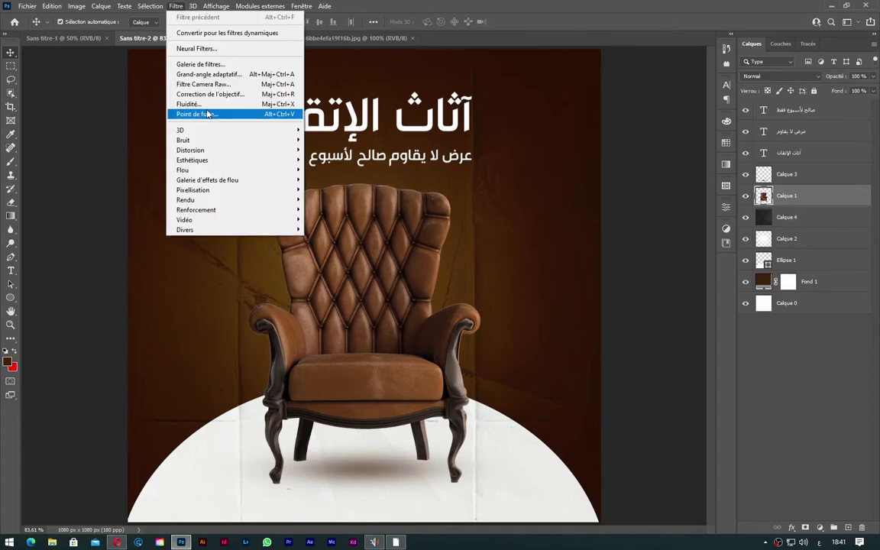
left_click(183, 80)
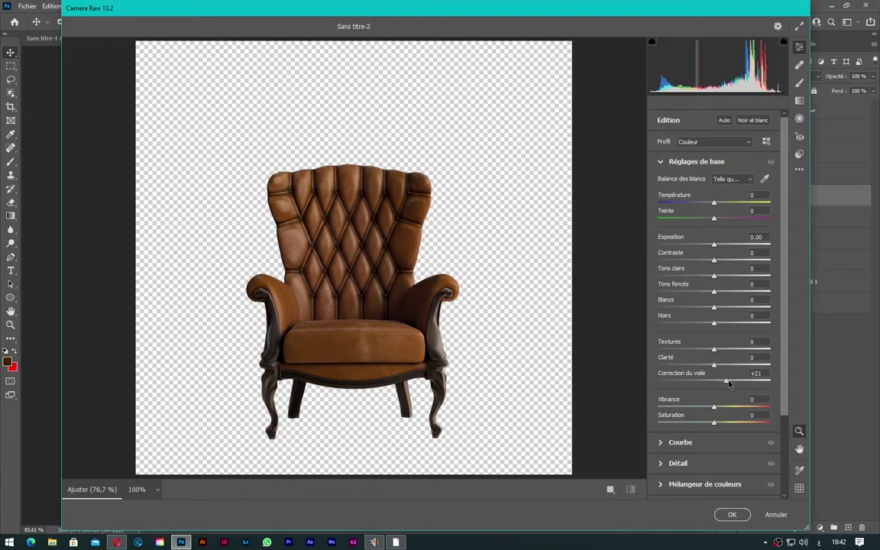
left_click_drag(728, 384, 733, 351)
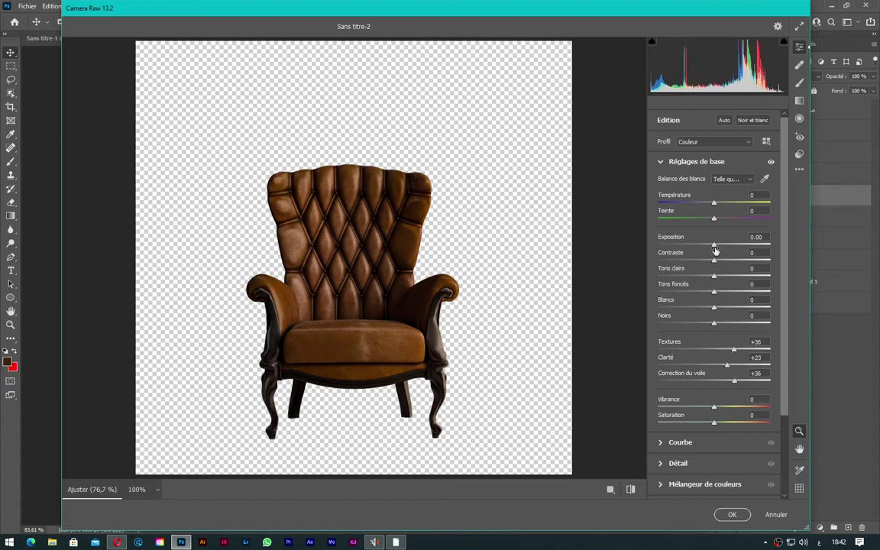
mouse_move(713, 244)
left_mouse_down()
mouse_move(725, 245)
mouse_move(739, 276)
left_mouse_up()
left_click_drag(734, 349, 769, 349)
mouse_move(727, 364)
left_mouse_down()
mouse_move(764, 364)
mouse_move(746, 365)
mouse_move(741, 380)
left_mouse_up()
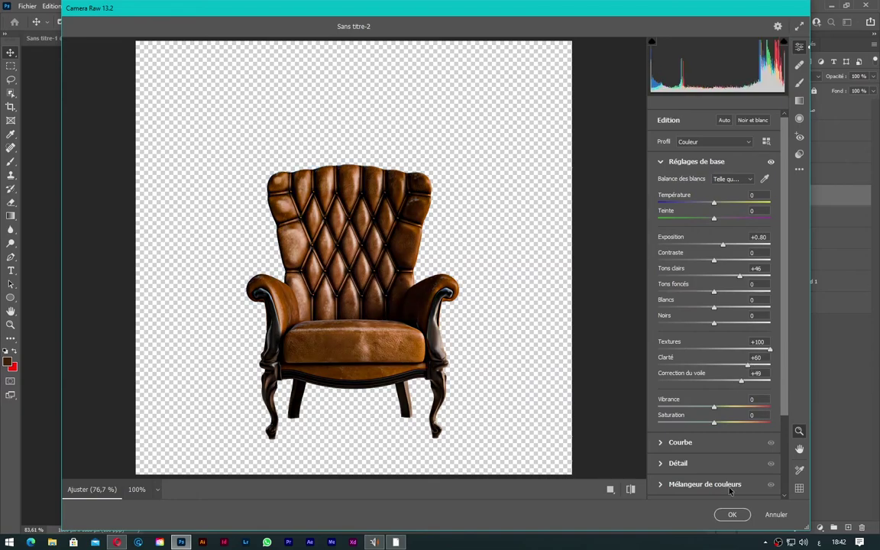
left_click(730, 513)
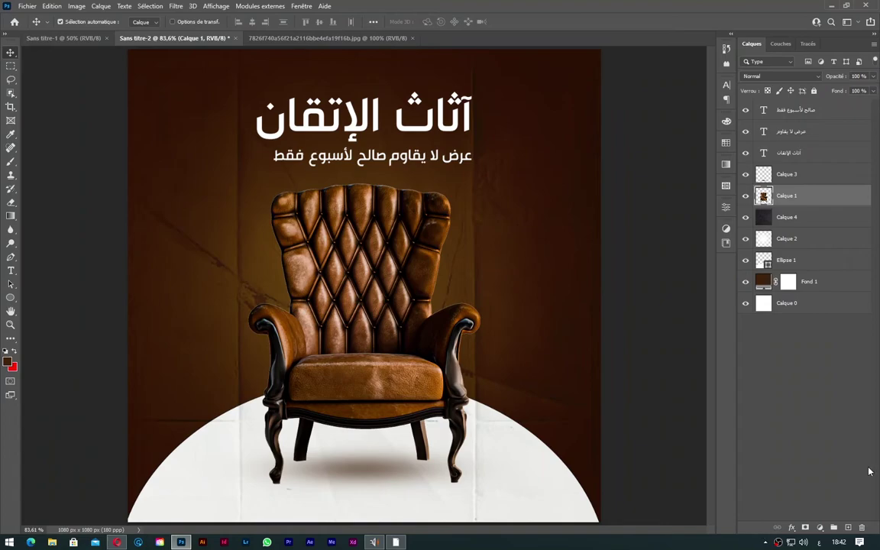
Step: Raise the Calque 4 texture opacity to 93% to darken the backdrop
left_click(840, 224)
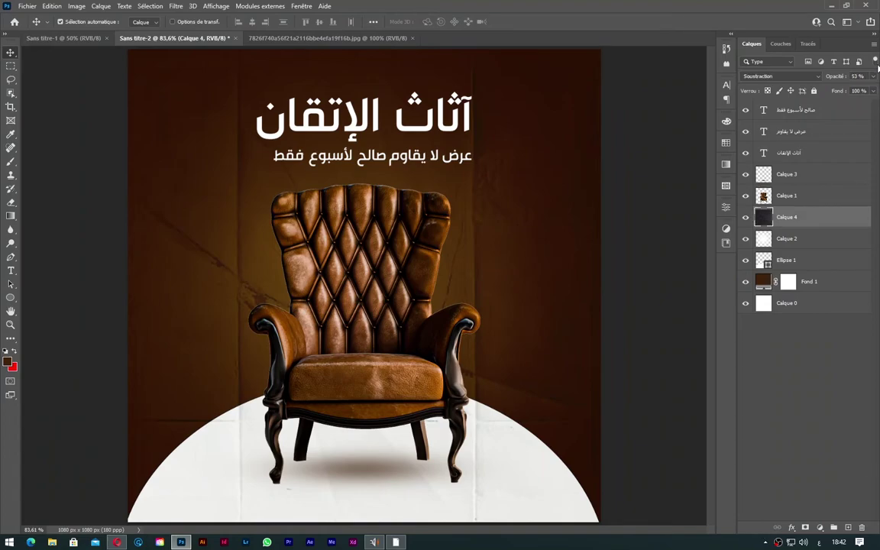
left_click(872, 75)
left_click(861, 88)
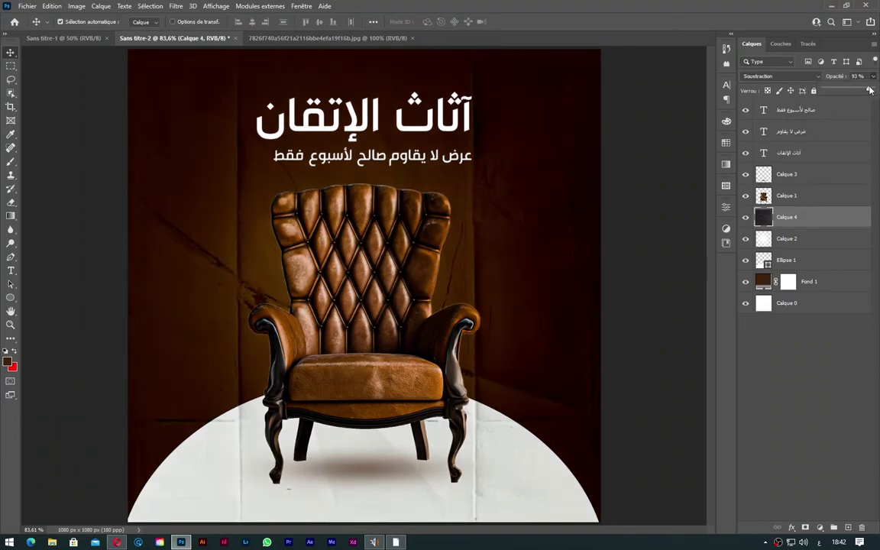
Step: Add bold 14 pt 'your logo' text and place it in the top-left corner
key("t")
left_click(161, 98)
type("you")
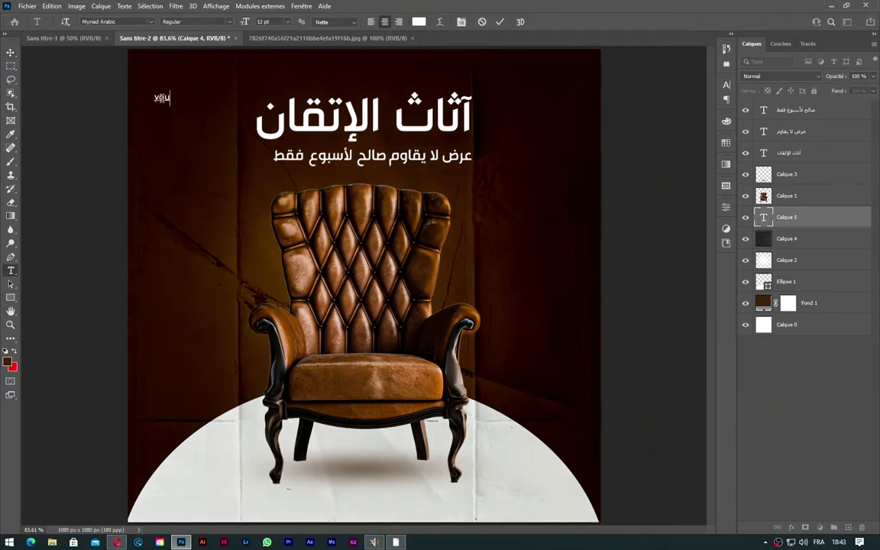
type("r l")
type("ogo")
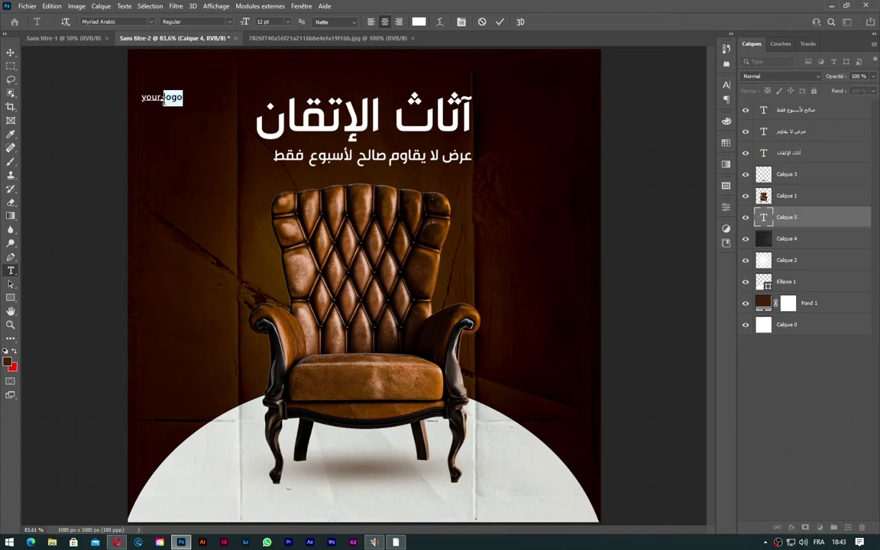
left_click_drag(182, 97, 142, 97)
left_click(213, 21)
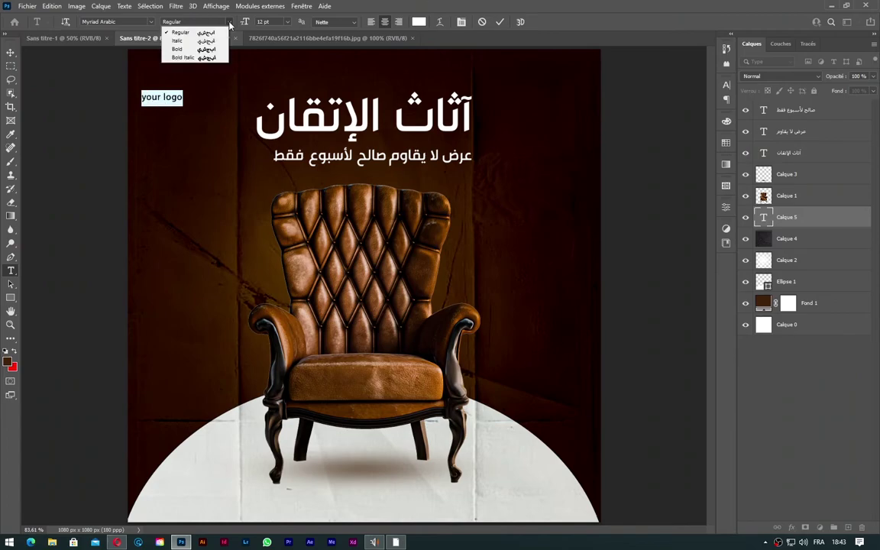
left_click(211, 58)
key("Up")
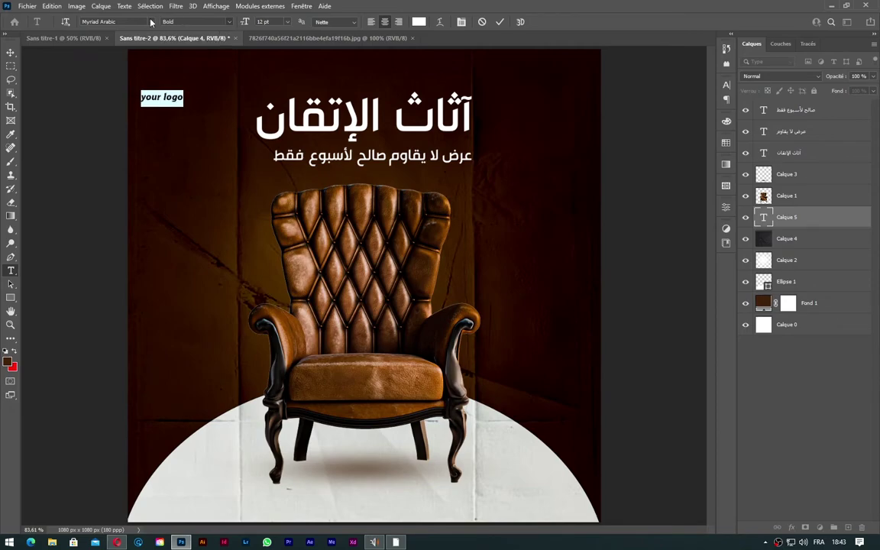
left_click_drag(243, 22, 246, 24)
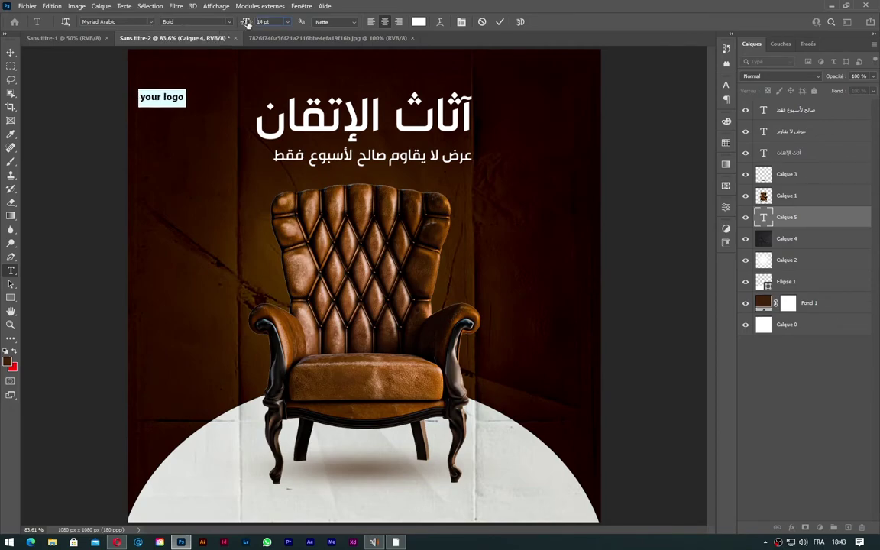
left_click(11, 52)
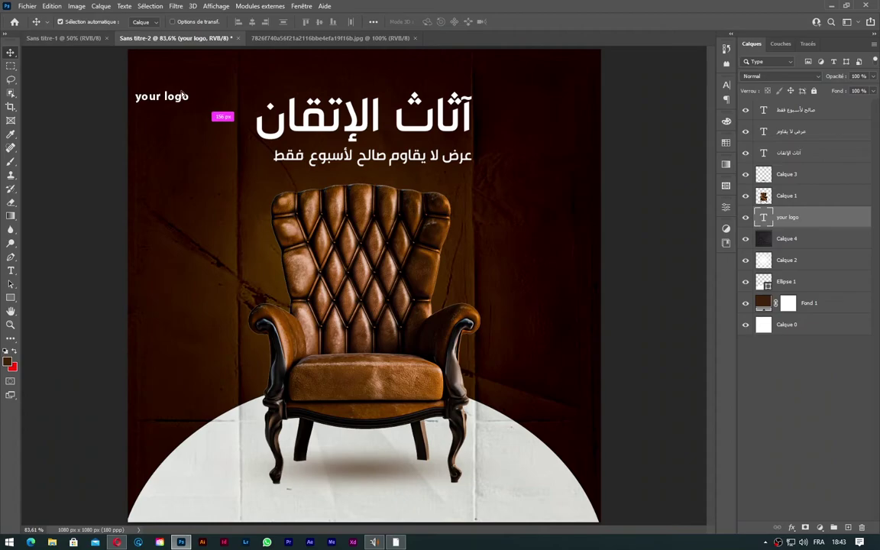
left_click_drag(182, 93, 186, 82)
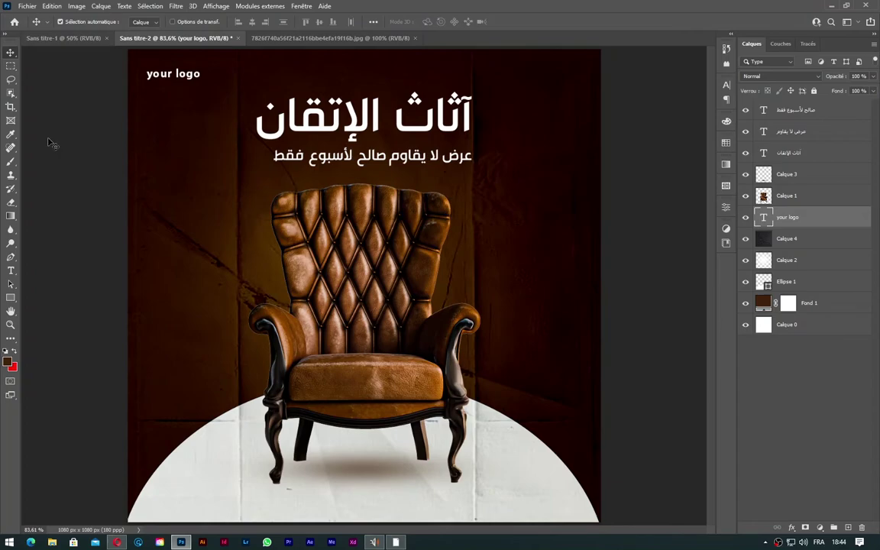
Step: Draw a brown rectangle bar near the bottom of the poster
left_click(8, 362)
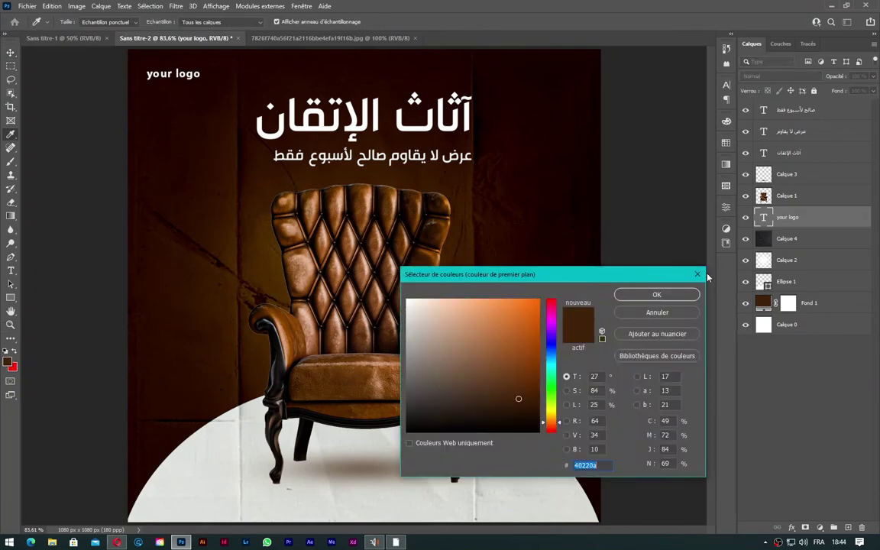
left_click(655, 294)
left_click(11, 299)
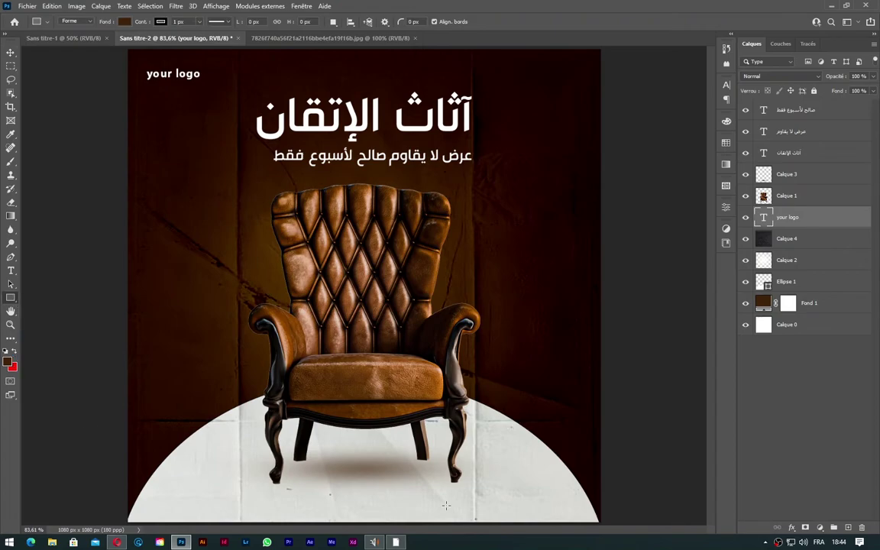
left_click_drag(331, 494, 463, 519)
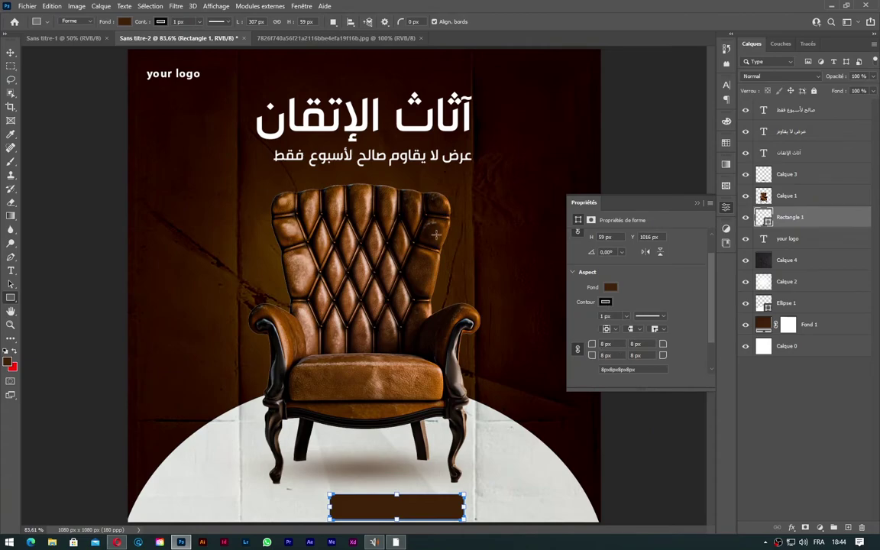
left_click(11, 52)
left_click_drag(406, 507, 384, 506)
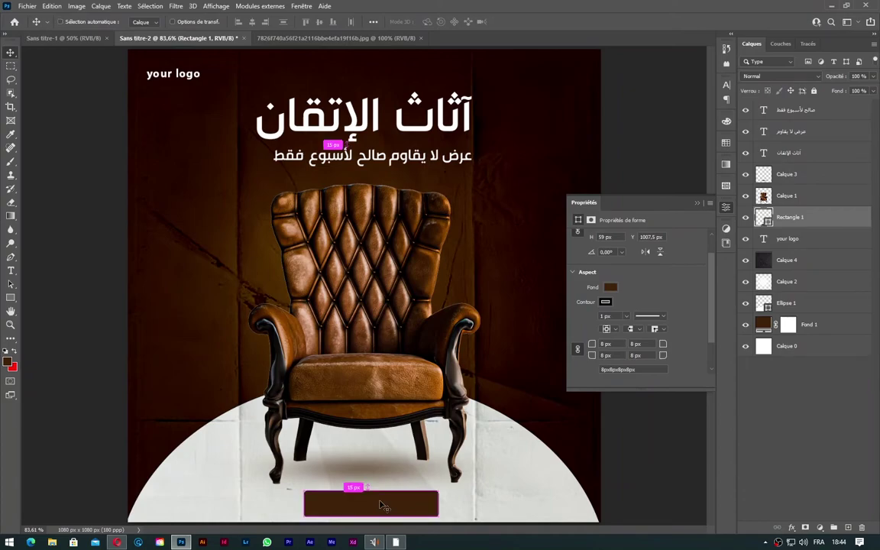
Step: Centre the bar horizontally on the canvas and round all its corners to 20 px
key("ctrl+a")
left_click(251, 22)
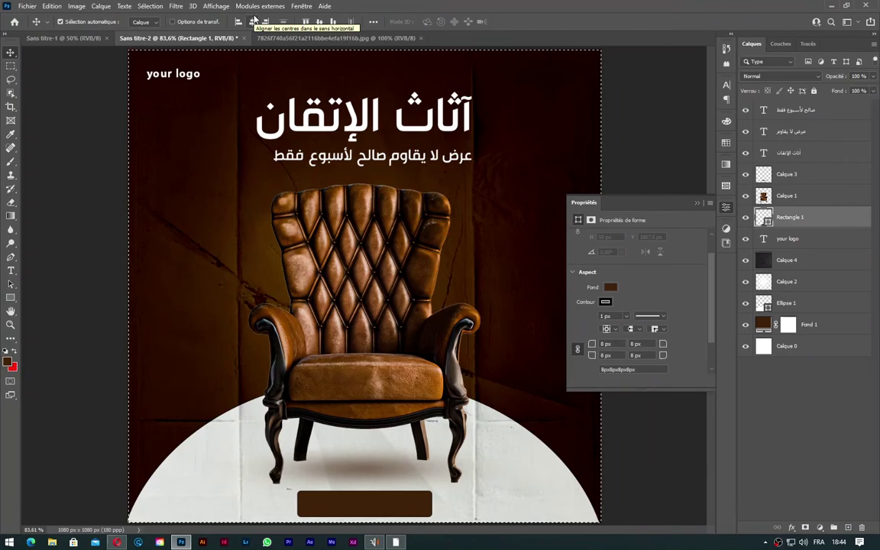
left_click(254, 21)
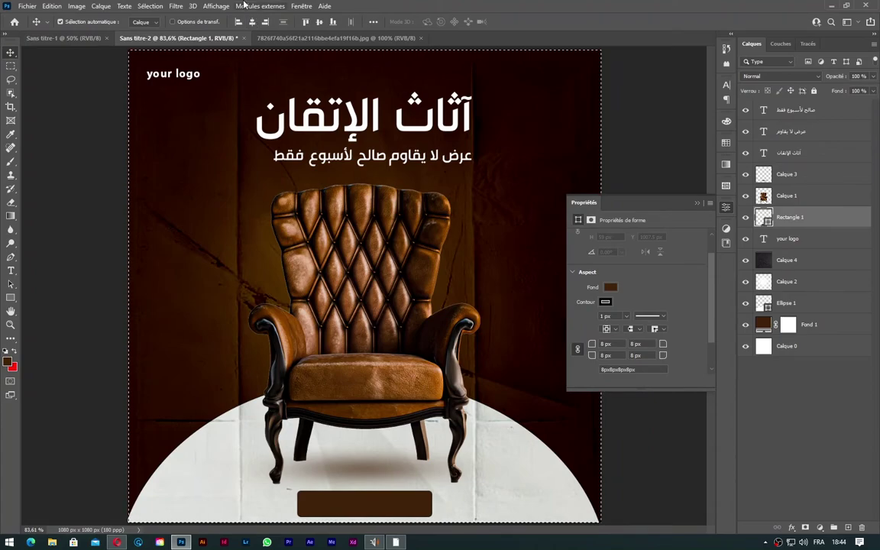
left_click_drag(591, 344, 597, 344)
left_click(11, 66)
left_click(11, 54)
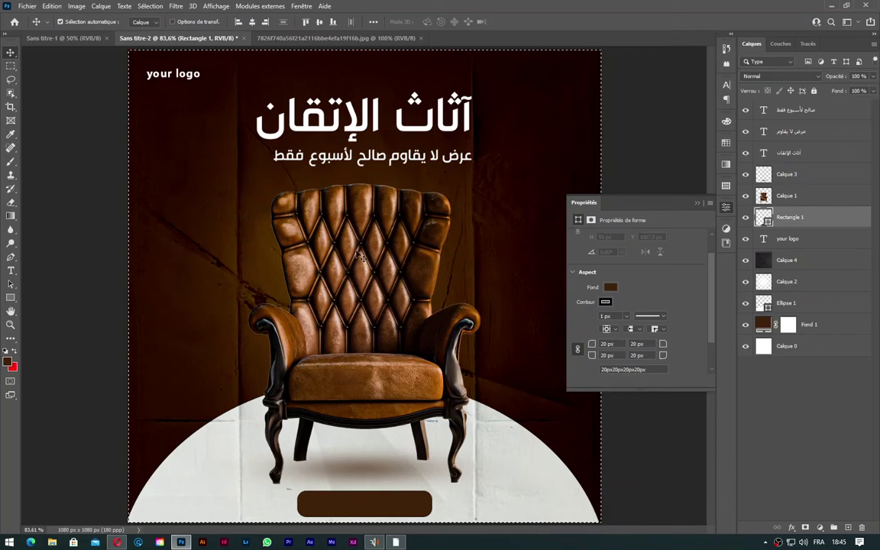
key("ctrl+d")
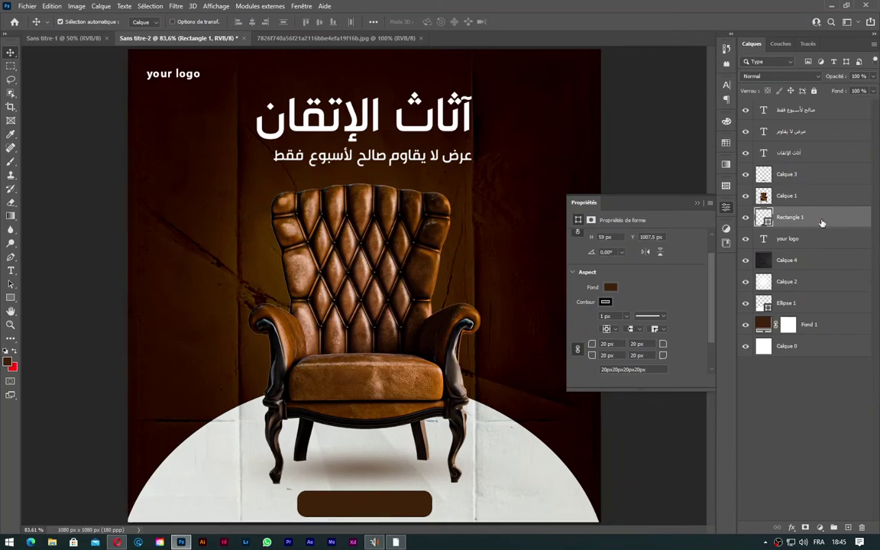
Step: Narrow the brown bar slightly with Free Transform
key("ctrl+t")
left_click_drag(428, 505, 388, 506)
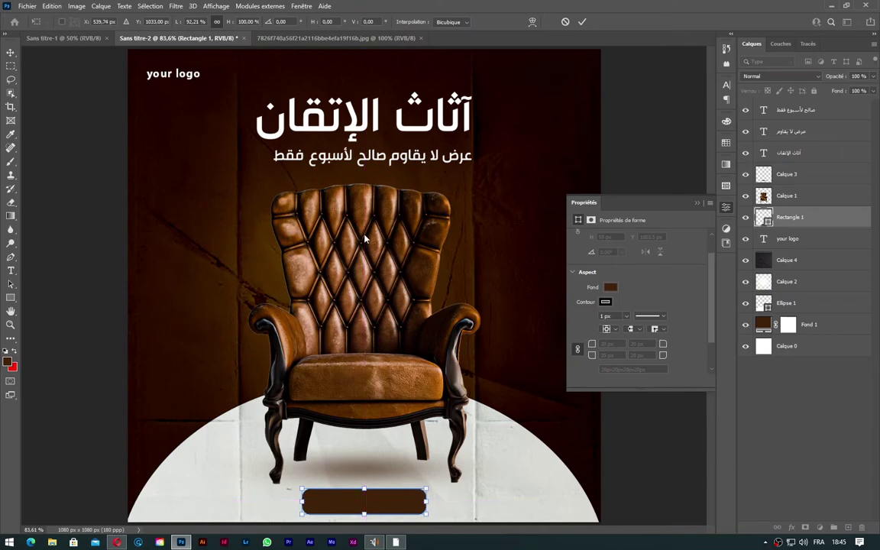
left_click(580, 22)
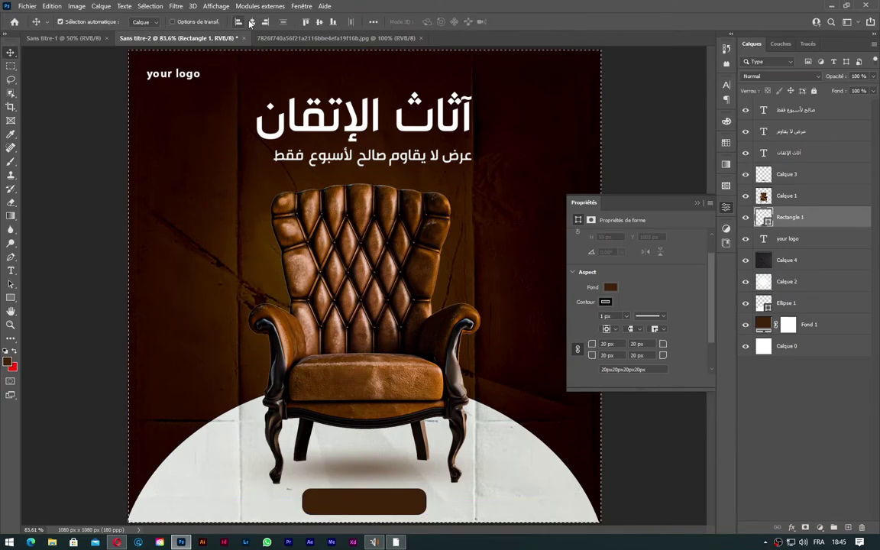
left_click(695, 203)
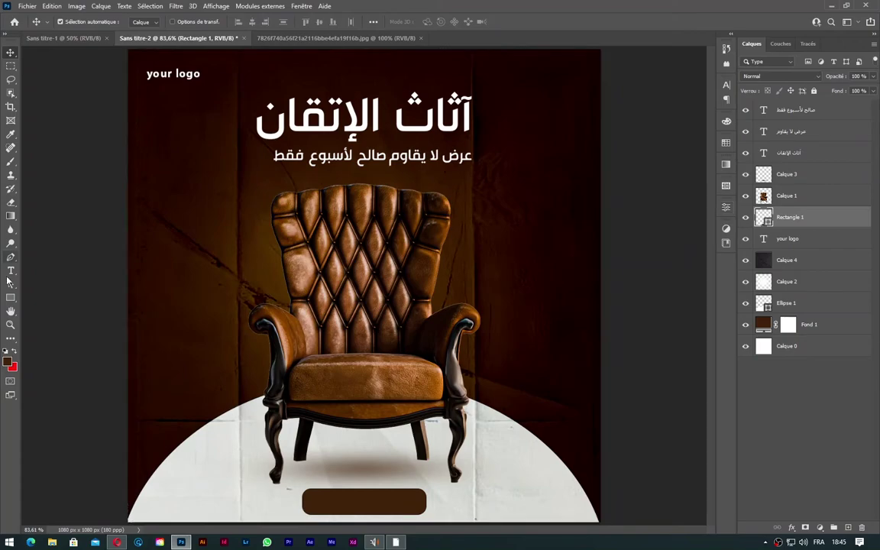
Step: Add the Arabic text اطلبه الأن on the brown button
left_click(11, 271)
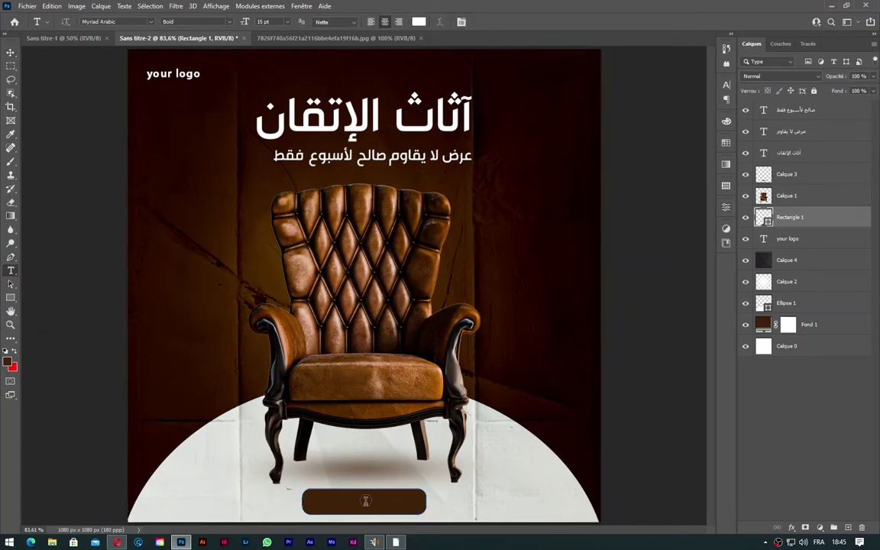
left_click(365, 500)
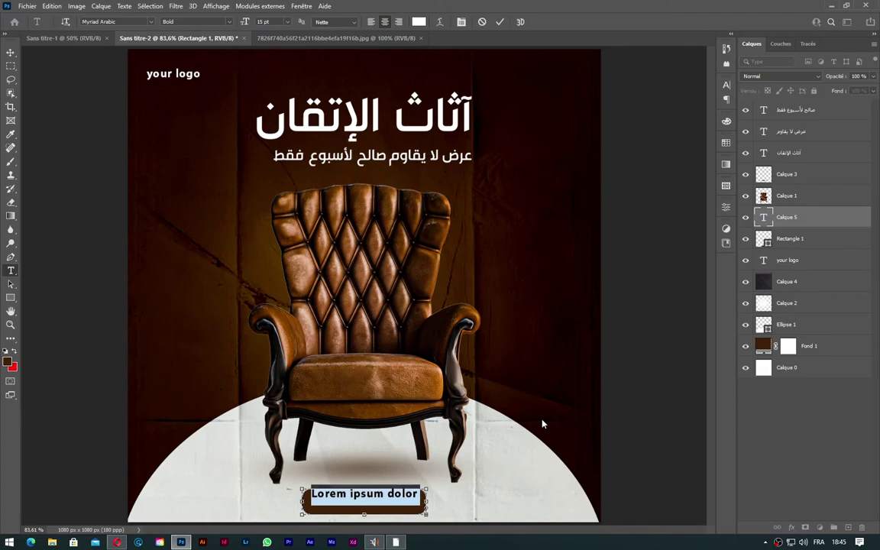
key("alt+shift")
key("BackSpace")
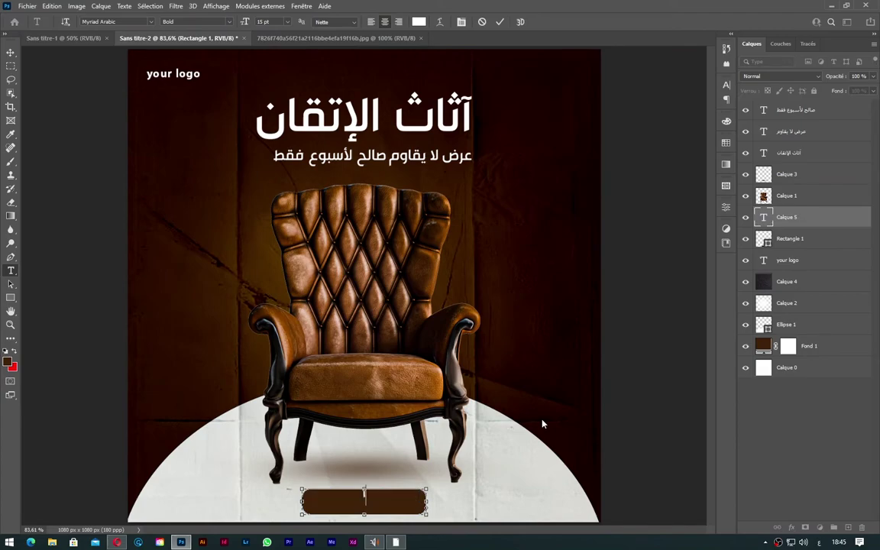
type("اك")
type("لب")
type("ه ال")
type("آن")
Step: Set the button text to the STV font at about 20 pt
left_click_drag(241, 24, 246, 25)
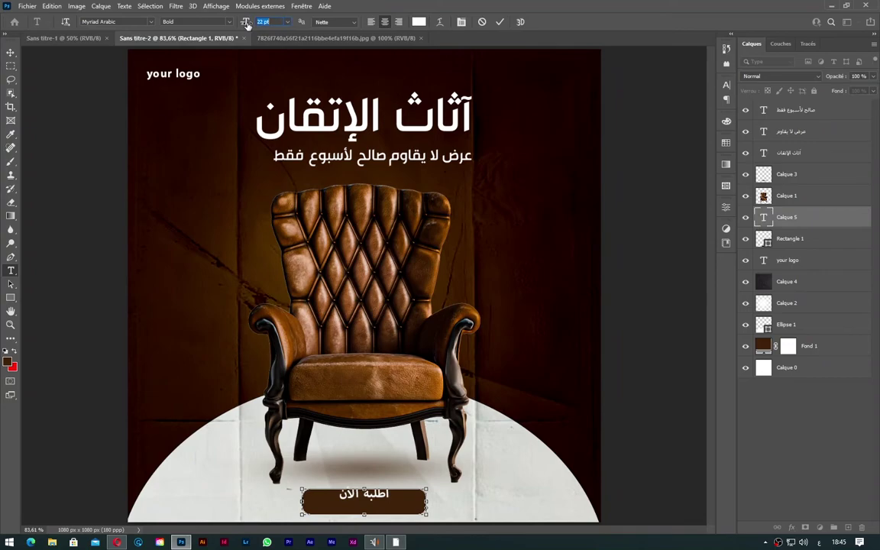
key("ctrl+a")
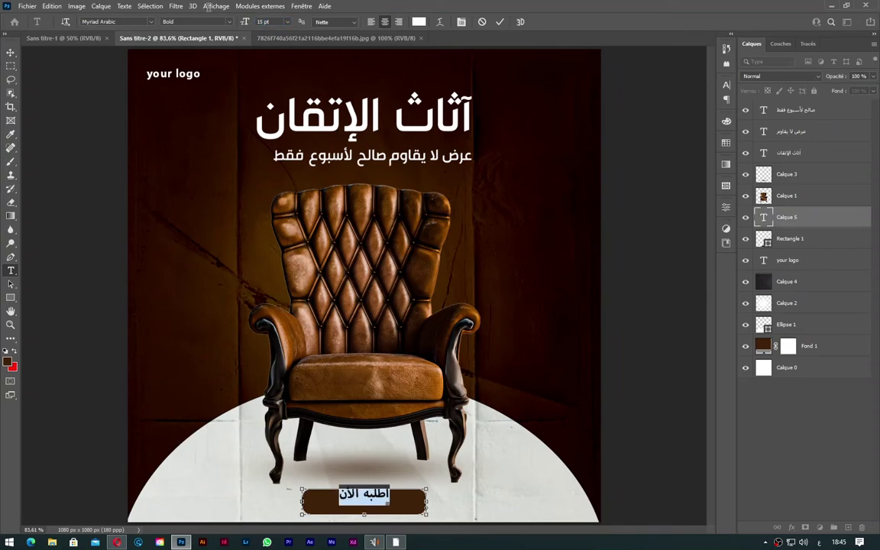
left_click_drag(243, 22, 246, 27)
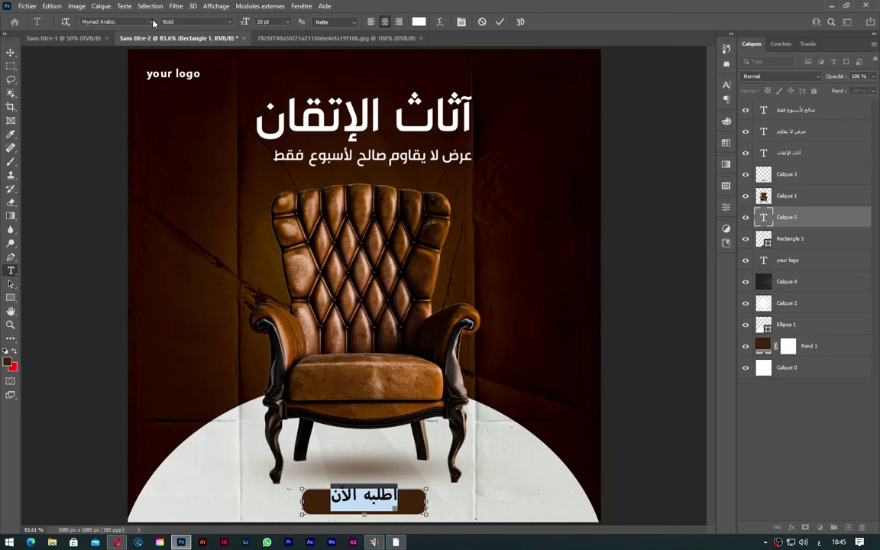
left_click(153, 21)
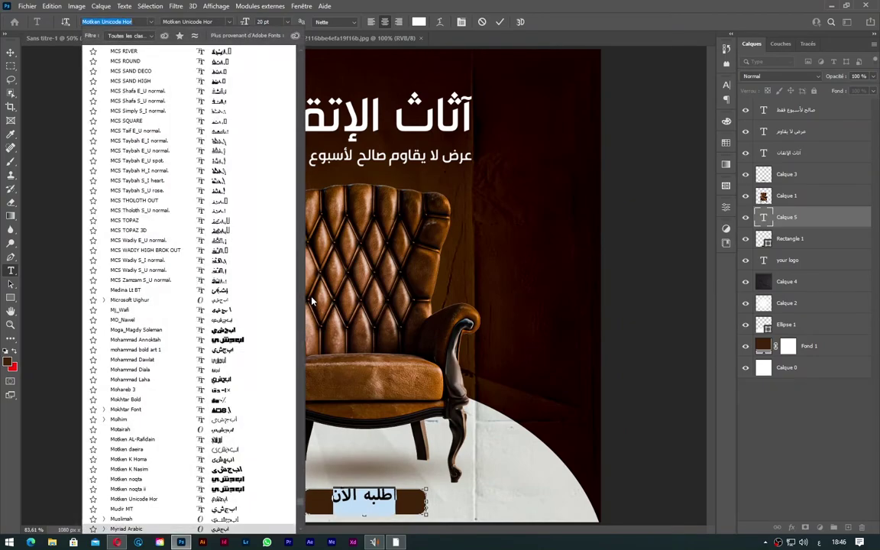
scroll(305, 229, "up", 15)
scroll(234, 60, "up", 10)
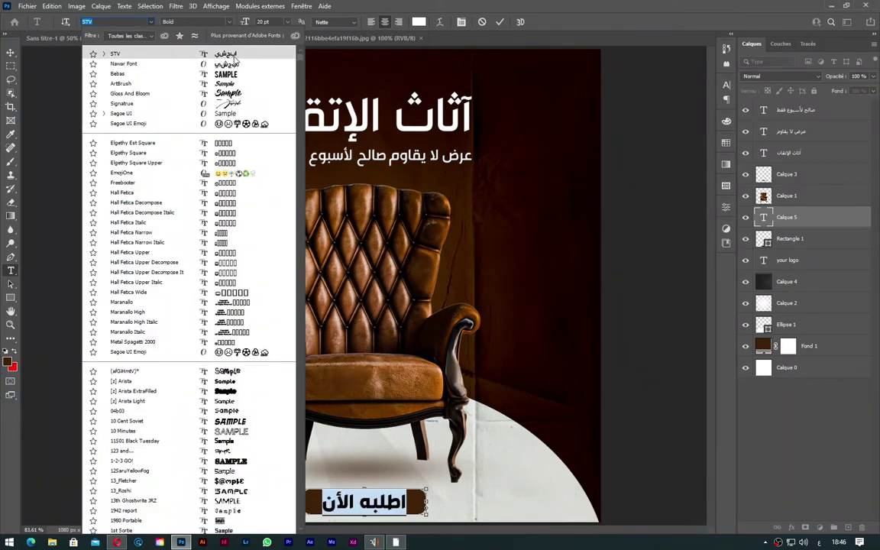
left_click(233, 54)
left_click_drag(244, 22, 243, 21)
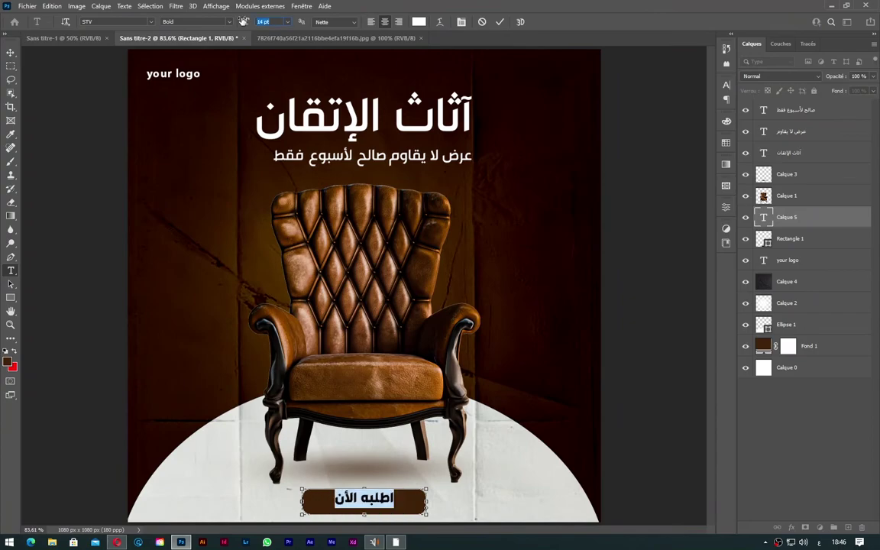
Step: Nudge the button label slightly down to centre it on the button
left_click(10, 52)
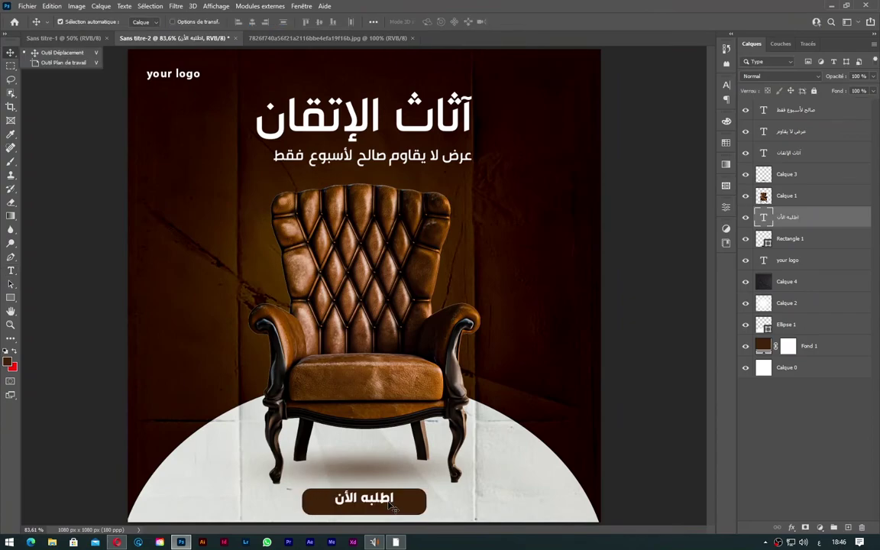
left_click_drag(390, 508, 390, 511)
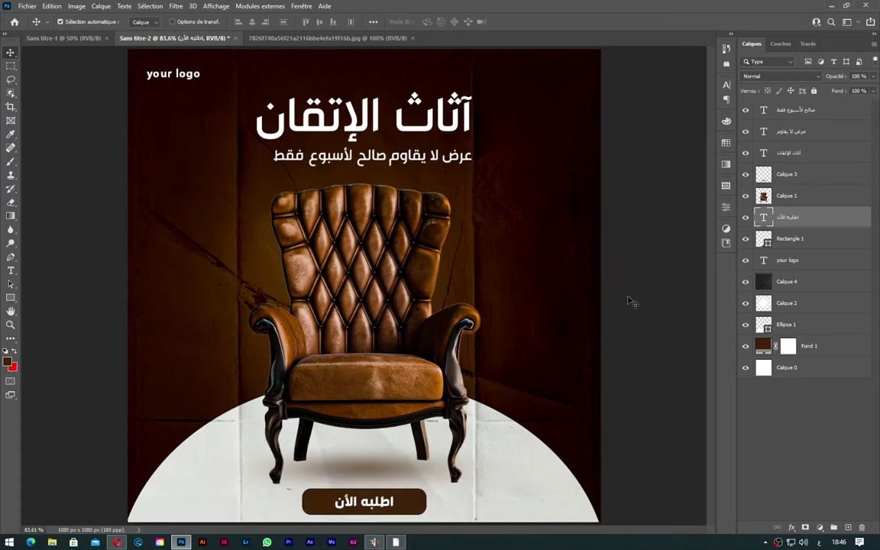
left_click(790, 132)
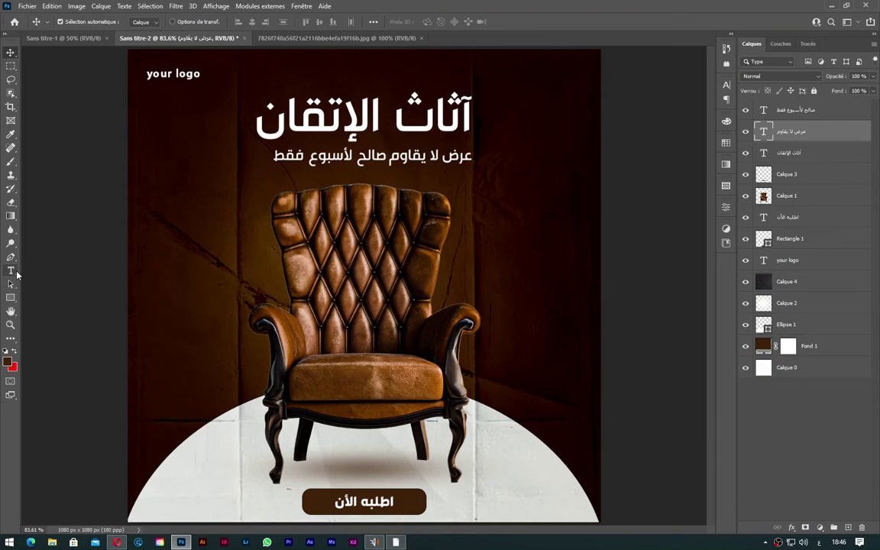
Step: Colour عرض لا يقاوم golden yellow #ffb503 and shift صالح لأسبوع فقط left
left_click(12, 271)
left_click(413, 155)
key("shift+Home")
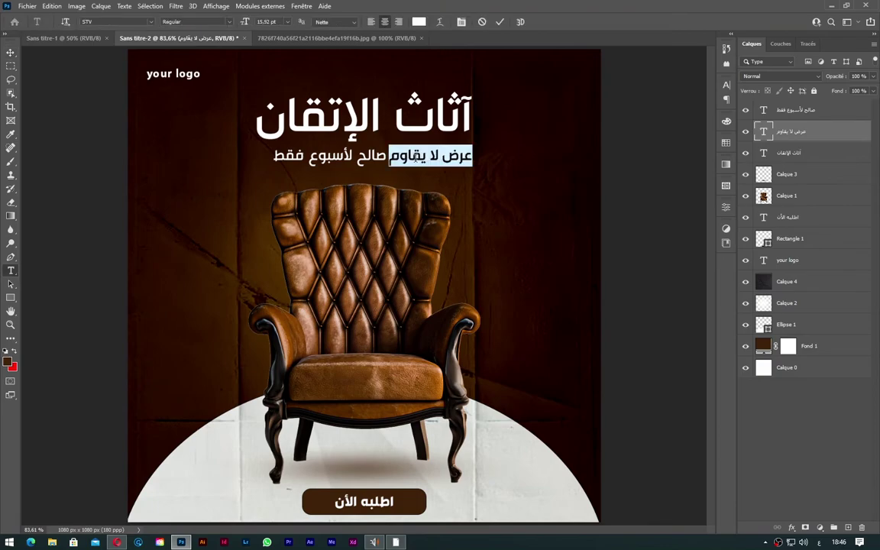
left_click(419, 22)
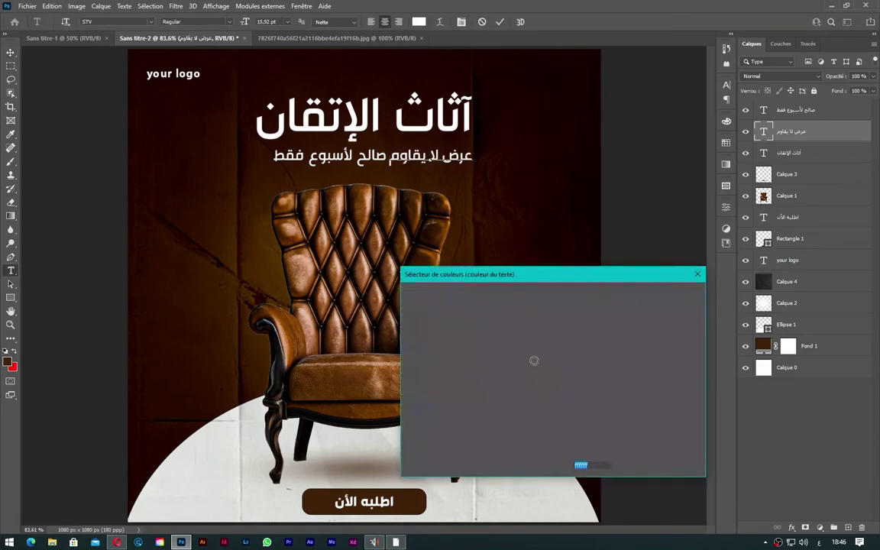
left_click(362, 378)
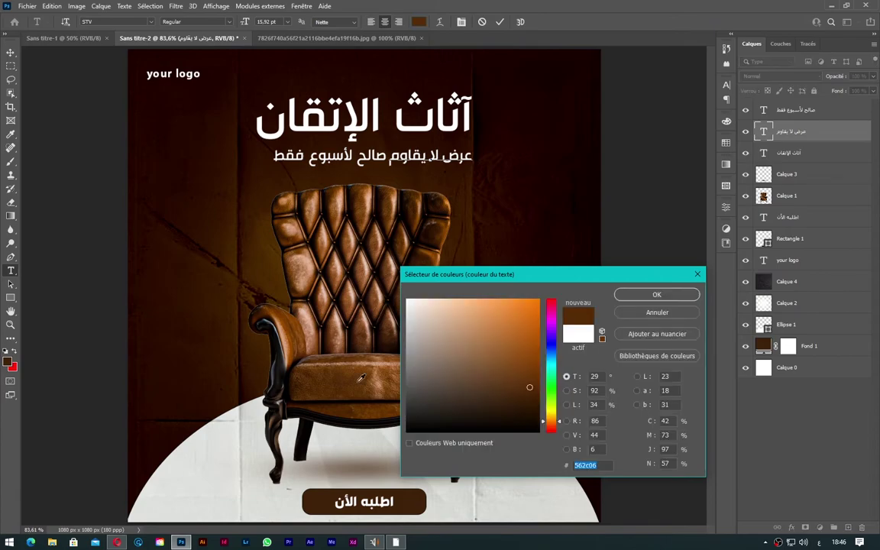
left_click_drag(526, 306, 537, 290)
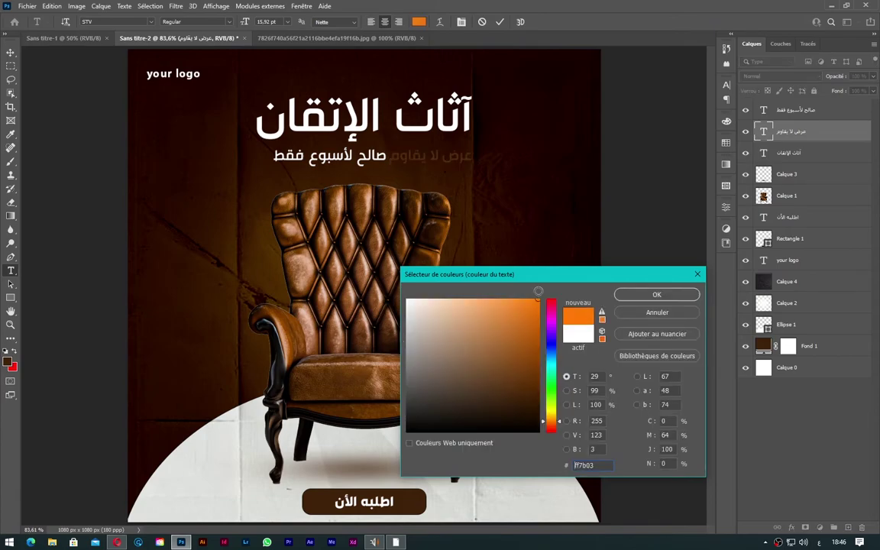
type("ffe403")
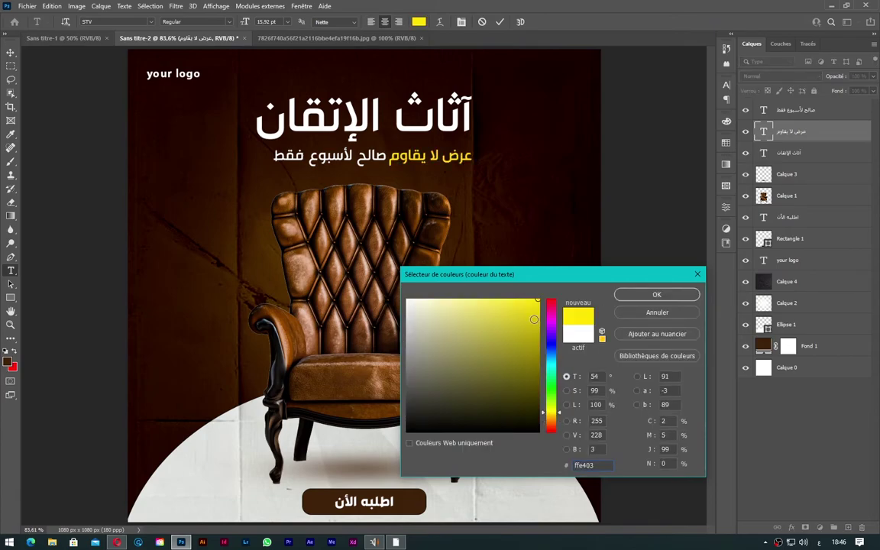
left_click(551, 416)
left_click_drag(552, 417, 552, 419)
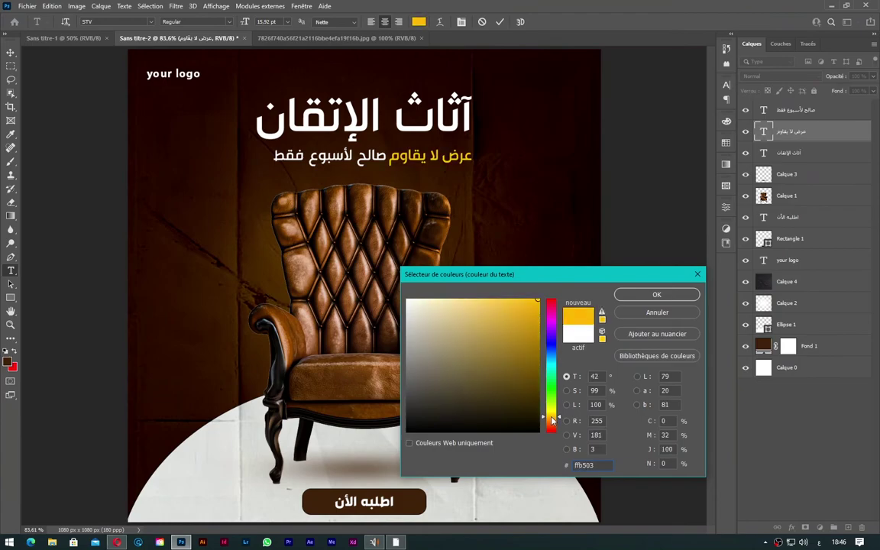
key("Return")
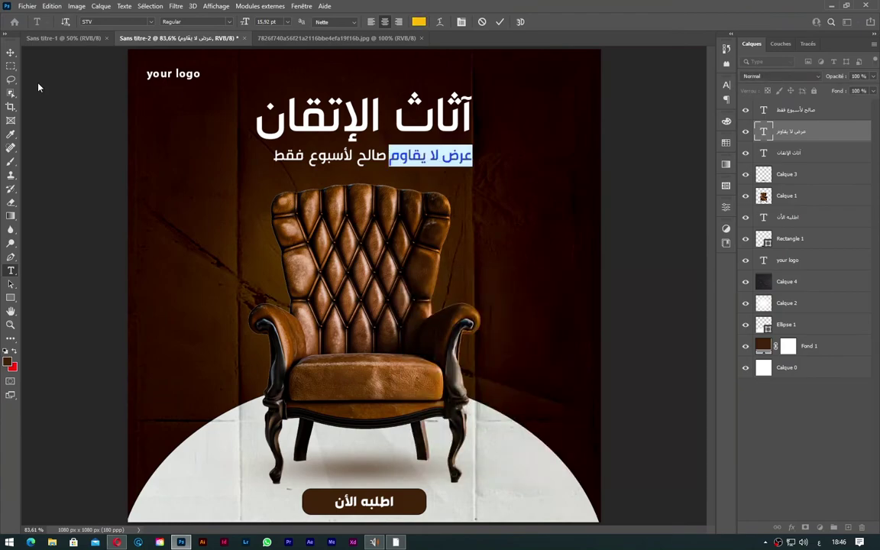
left_click(11, 52)
left_click_drag(342, 163, 323, 166)
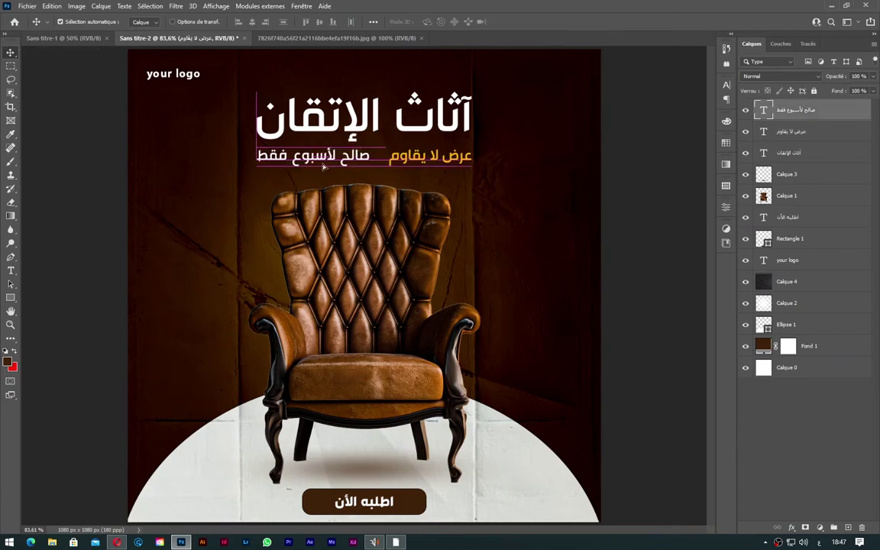
Step: Duplicate the rounded bar behind صالح لأسبوع فقط, fill it with the offer yellow, and shrink it into a pill
left_click(414, 506)
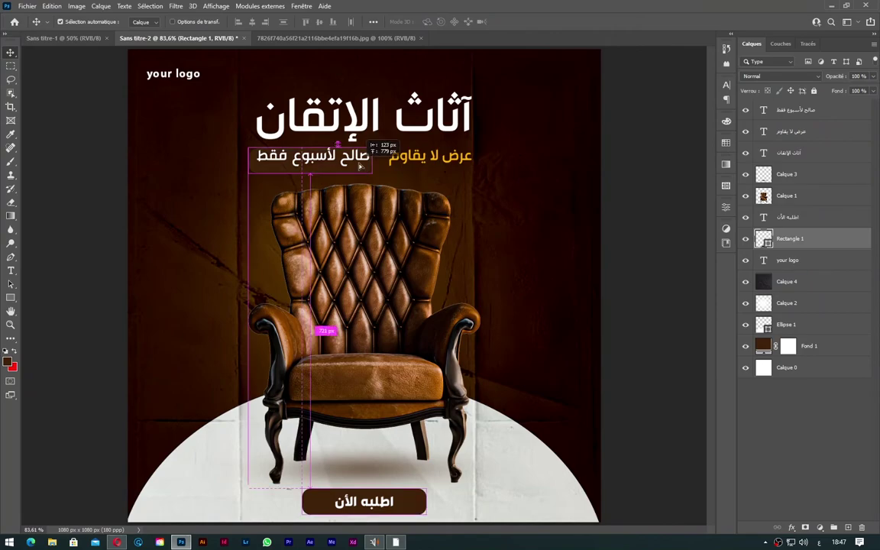
left_click_drag(360, 166, 358, 166)
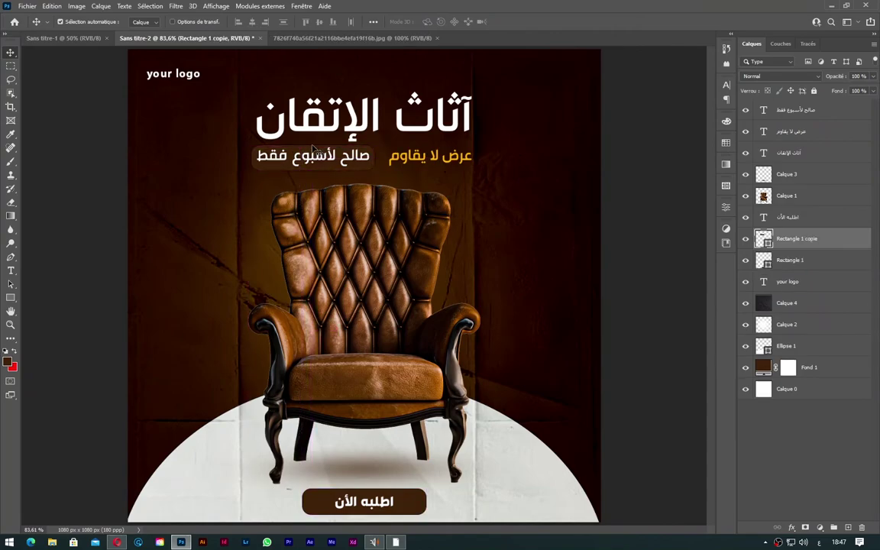
double_click(764, 239)
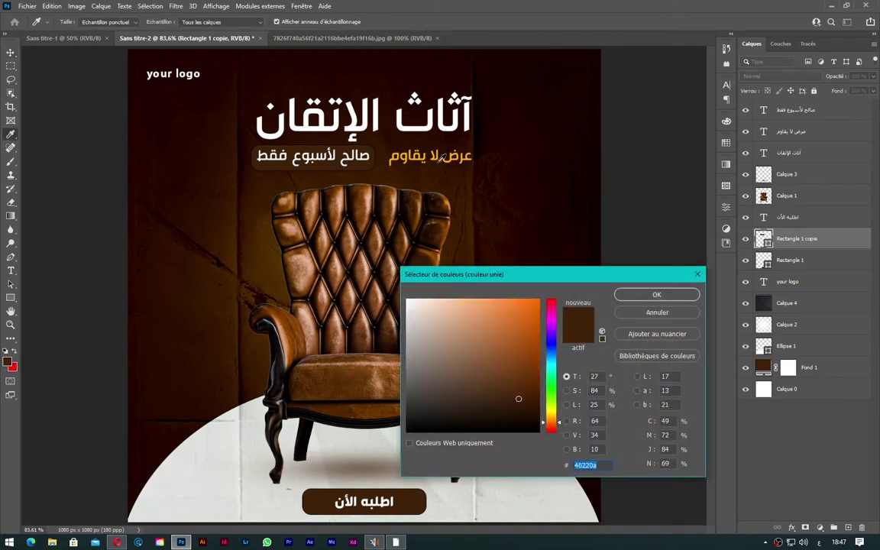
left_click(440, 156)
left_click(672, 297)
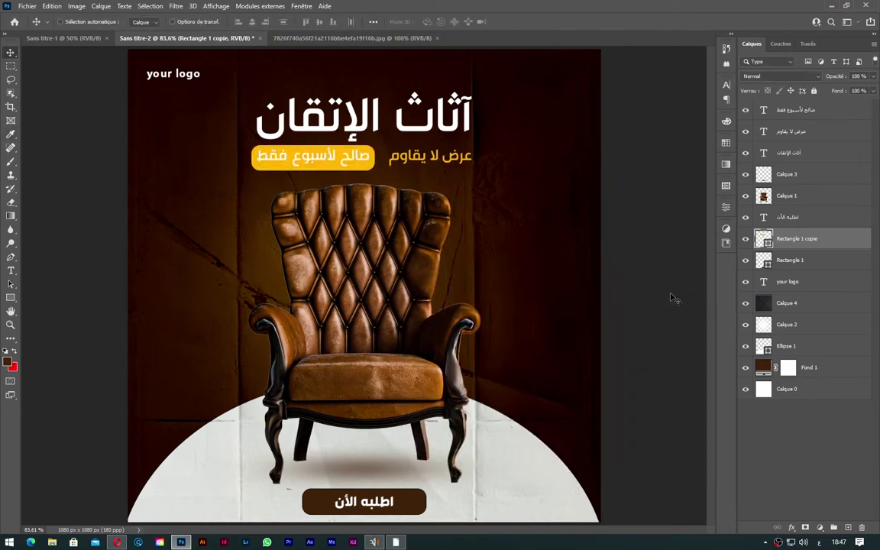
key("ctrl+t")
left_click_drag(313, 169, 307, 170)
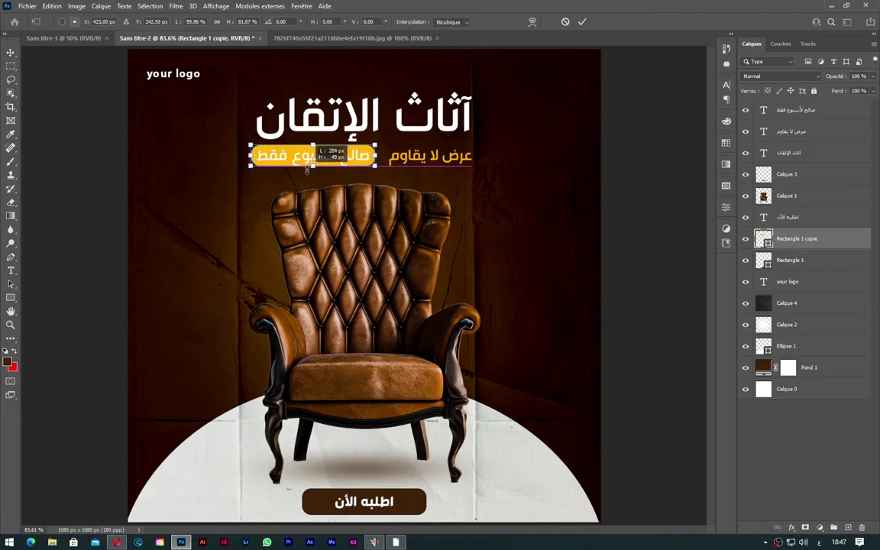
left_click(581, 21)
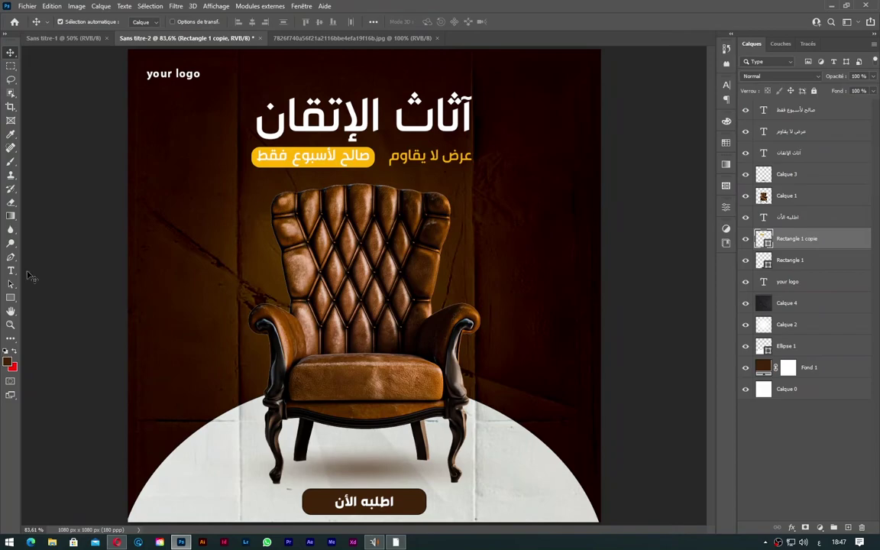
Step: Draw a yellow circle to the left of the armchair
left_click(11, 298)
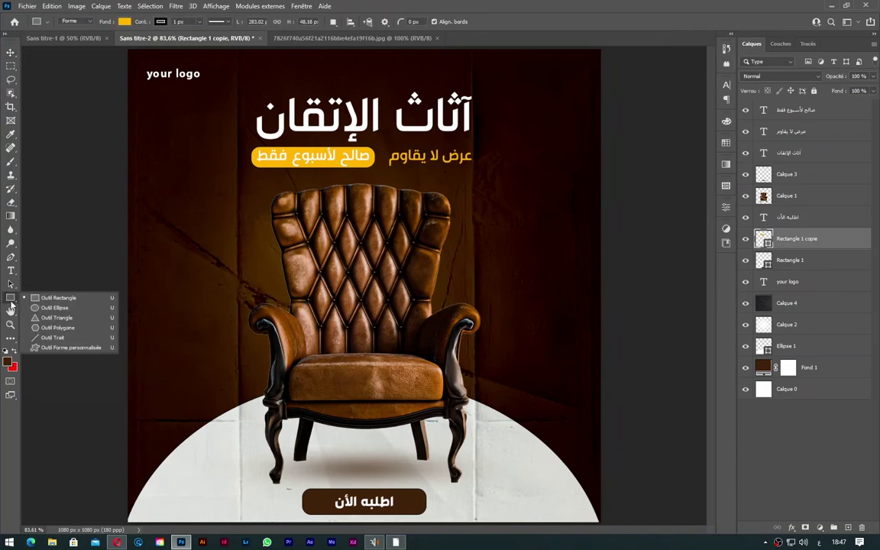
left_click(55, 307)
left_click_drag(183, 263, 258, 334)
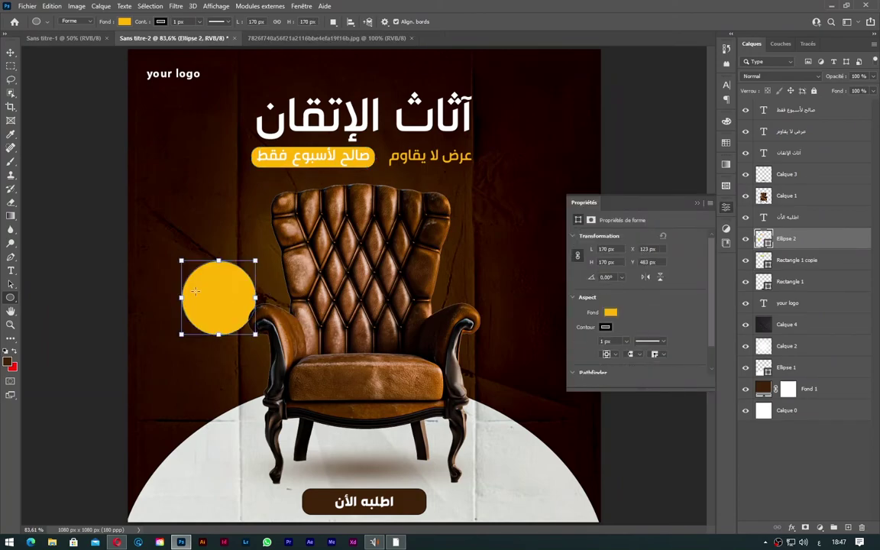
key("v")
left_click_drag(233, 290, 246, 290)
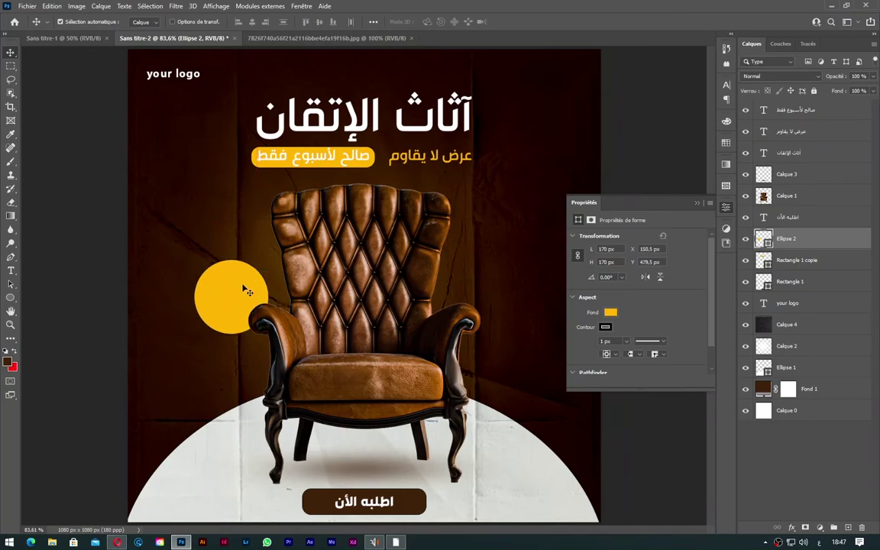
Step: Give the circle a thin white dashed outline
left_click(607, 326)
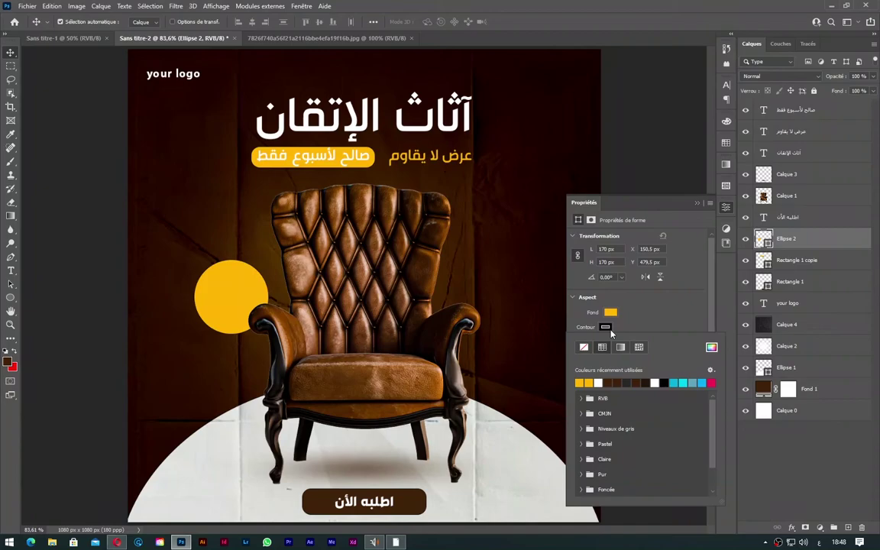
left_click(585, 348)
left_click(597, 382)
key("Return")
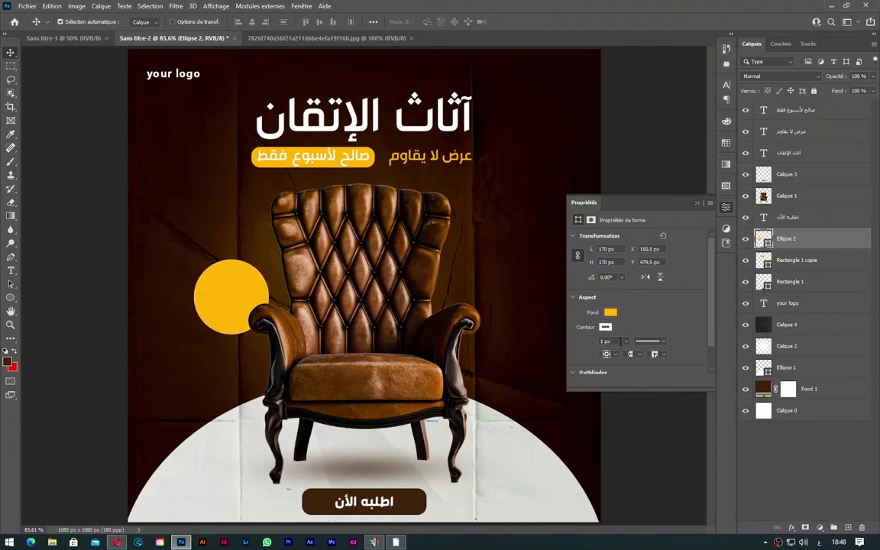
left_click_drag(625, 342, 632, 357)
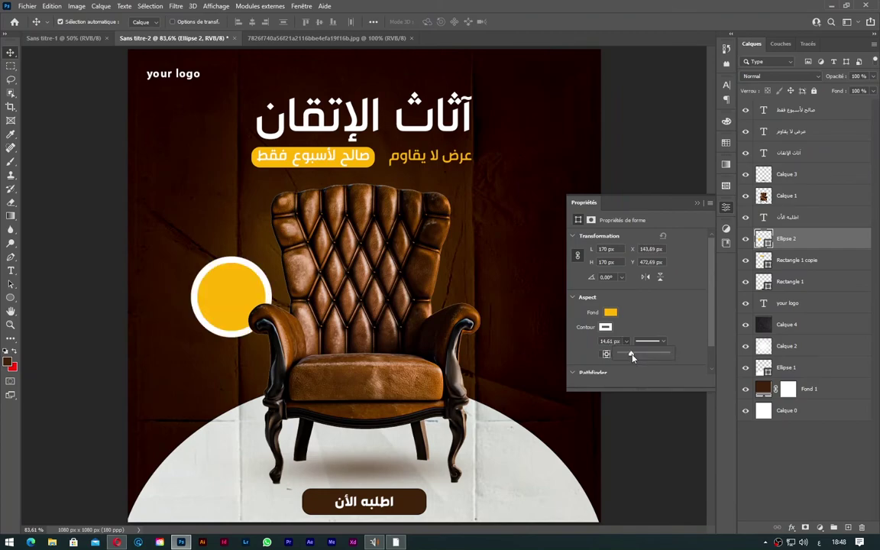
left_click(649, 340)
left_click(628, 393)
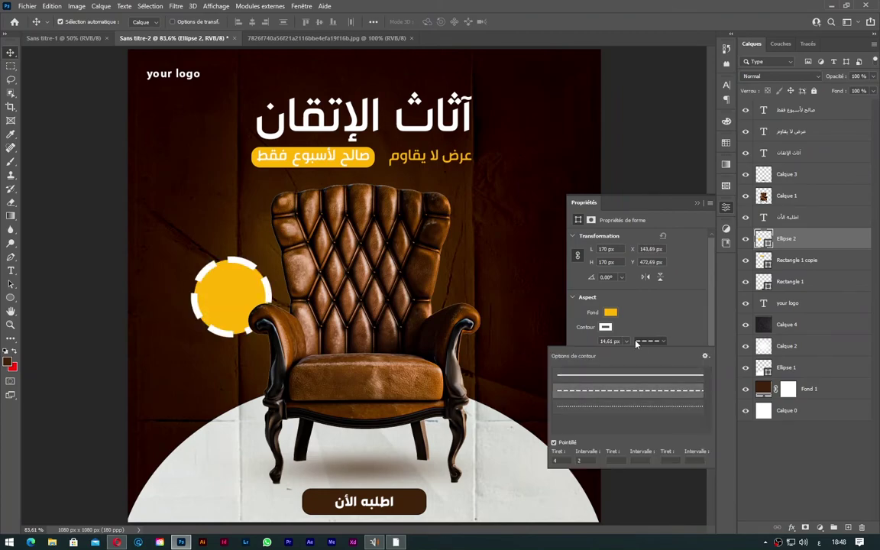
left_click_drag(626, 342, 625, 354)
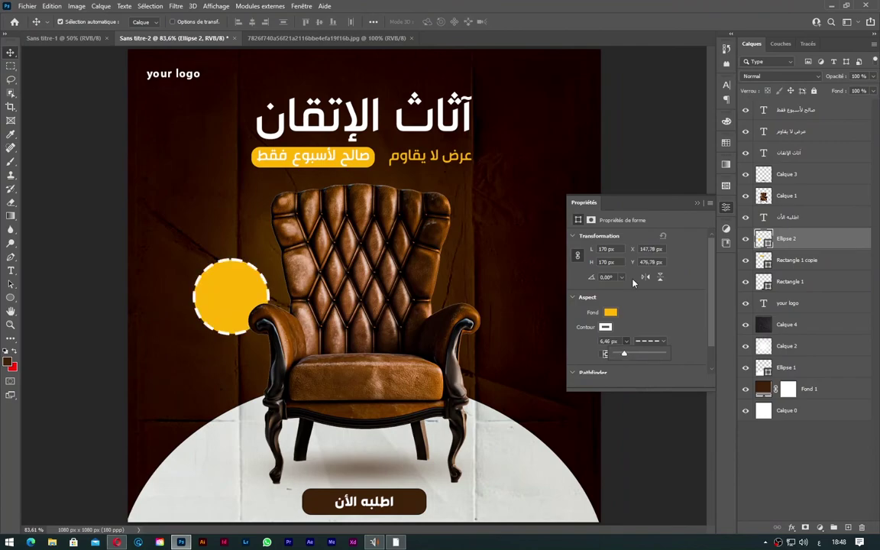
left_click(47, 255)
Step: Warp the circle to dent its lower-right edge inward, then move it slightly up-right
key("ctrl+t")
right_click(240, 319)
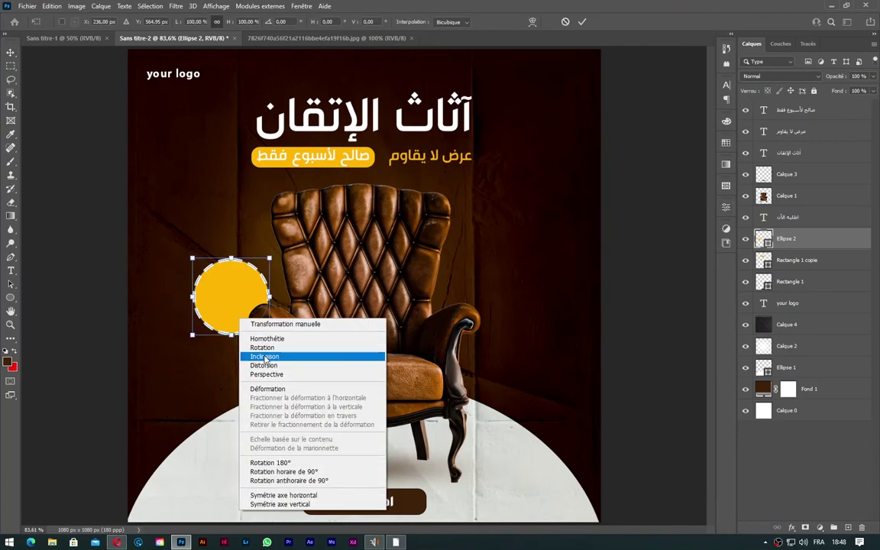
left_click(264, 357)
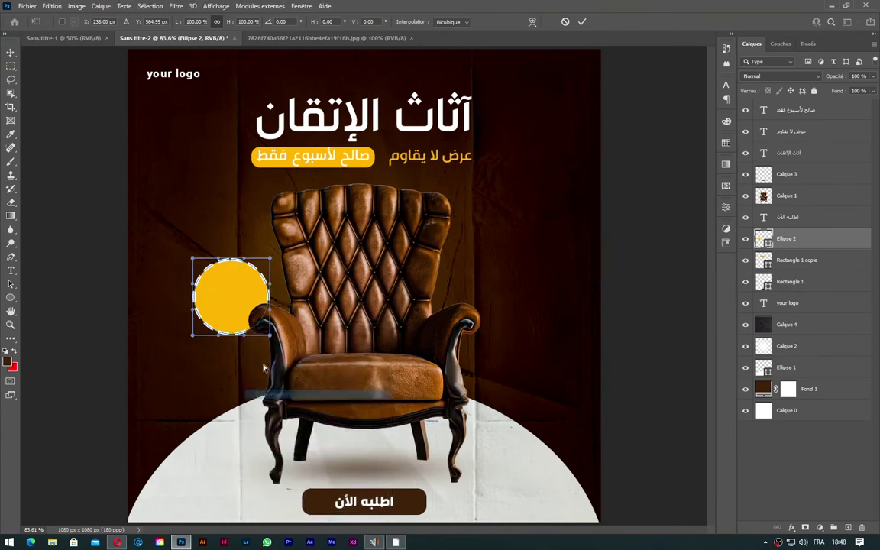
left_click_drag(242, 335, 229, 283)
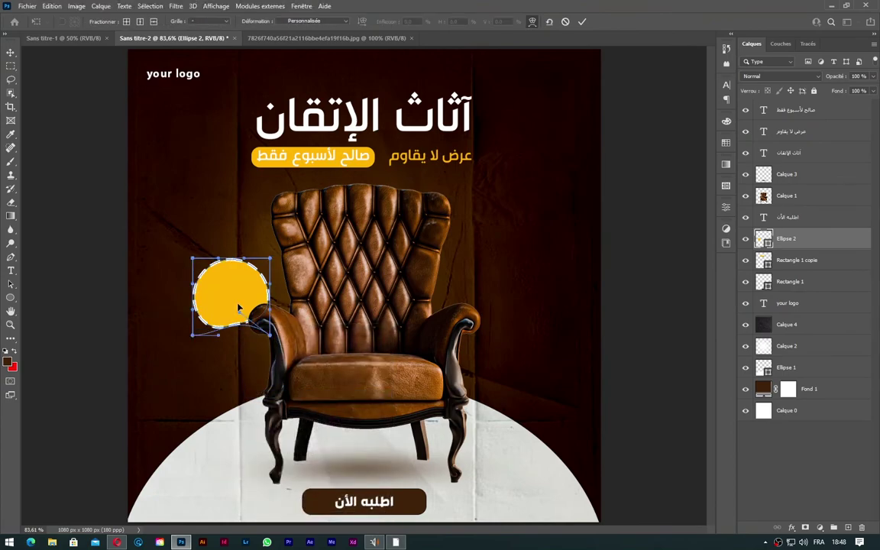
left_click(10, 53)
left_click_drag(226, 281, 233, 272)
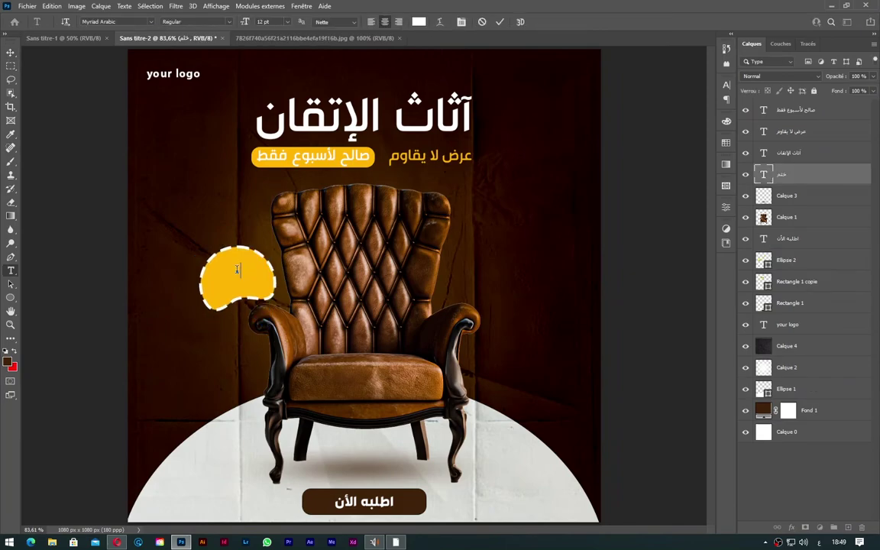
Step: Add a text layer on the yellow badge in STV font at 17 pt, centred
key("t")
left_click(236, 269)
left_click(151, 21)
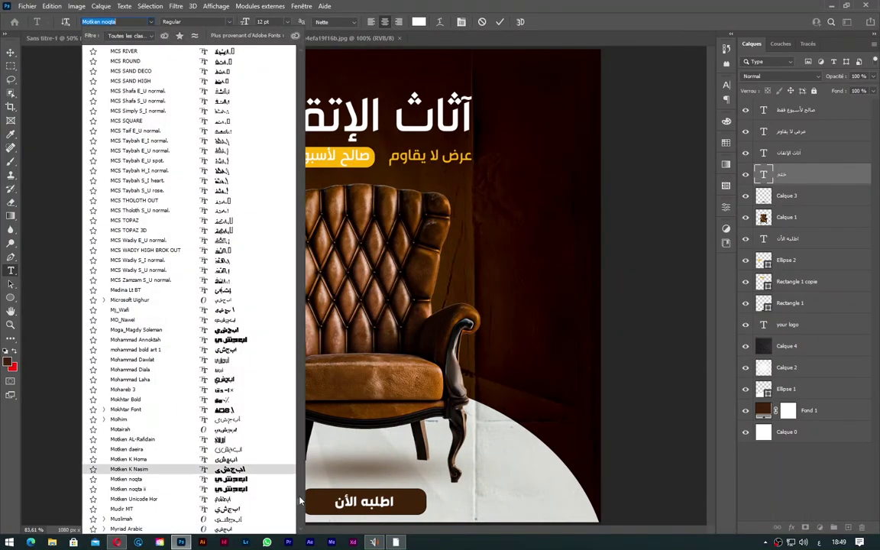
scroll(300, 500, "up", 15)
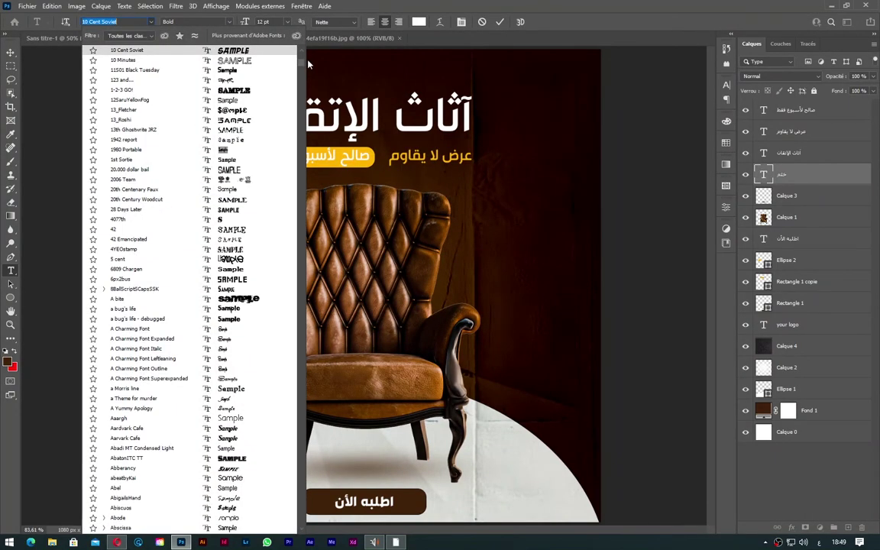
scroll(228, 60, "up", 5)
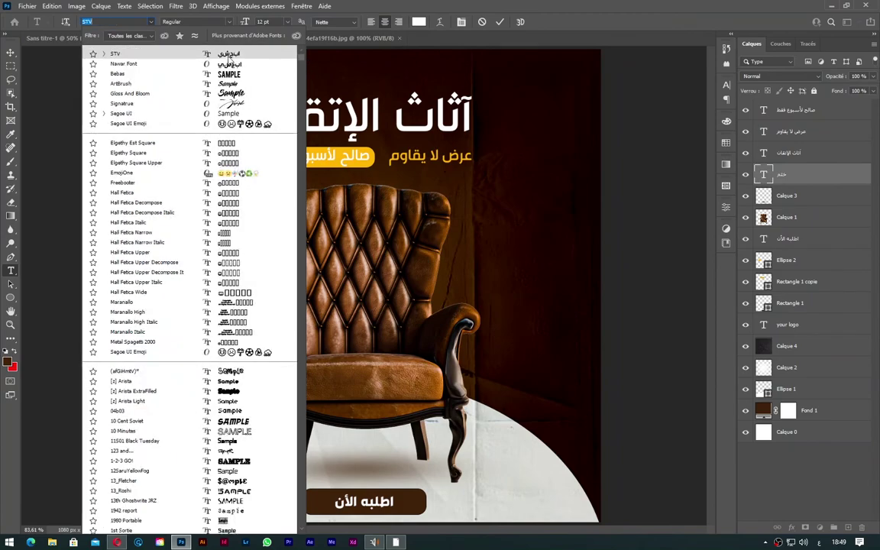
left_click(227, 55)
left_click_drag(247, 23, 250, 23)
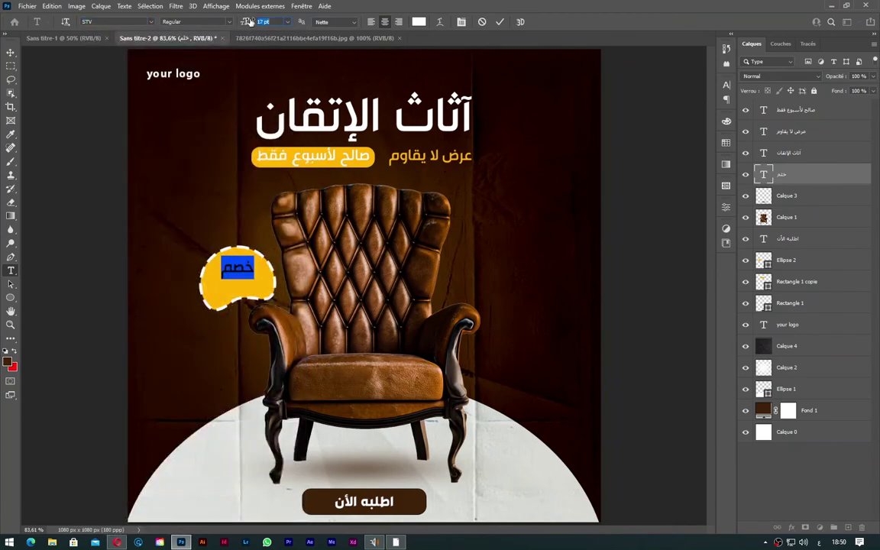
left_click_drag(237, 269, 242, 282)
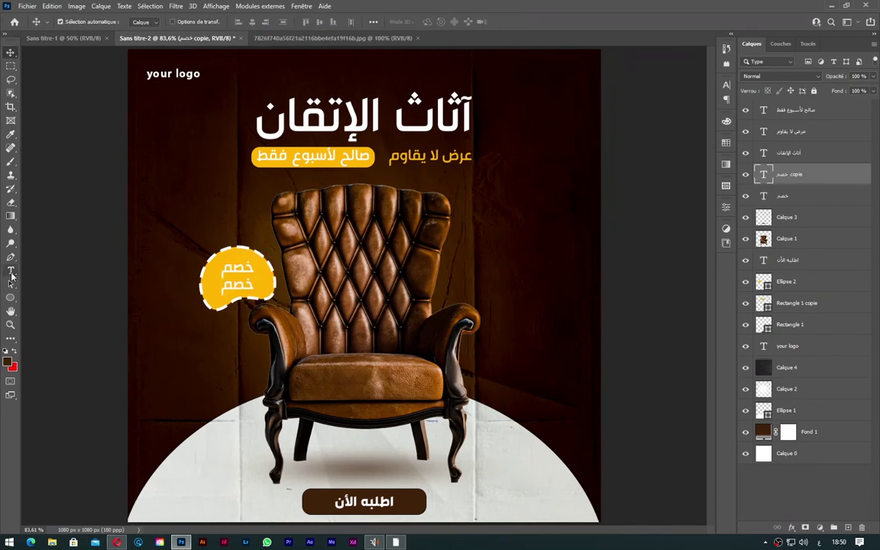
Step: Type خصم on the badge and replace the lower line with 40%
left_click(11, 273)
double_click(239, 285)
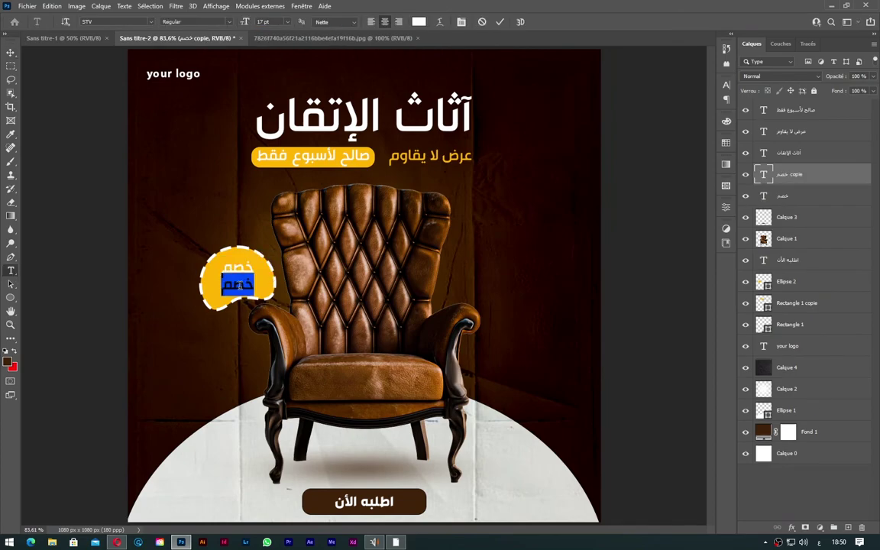
type("خصم")
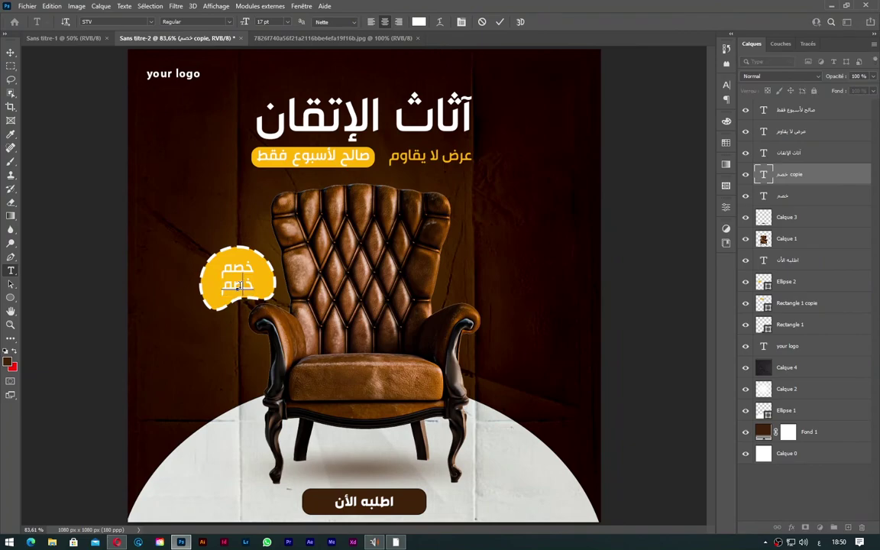
key("ctrl+a")
type("40%")
key("alt+shift")
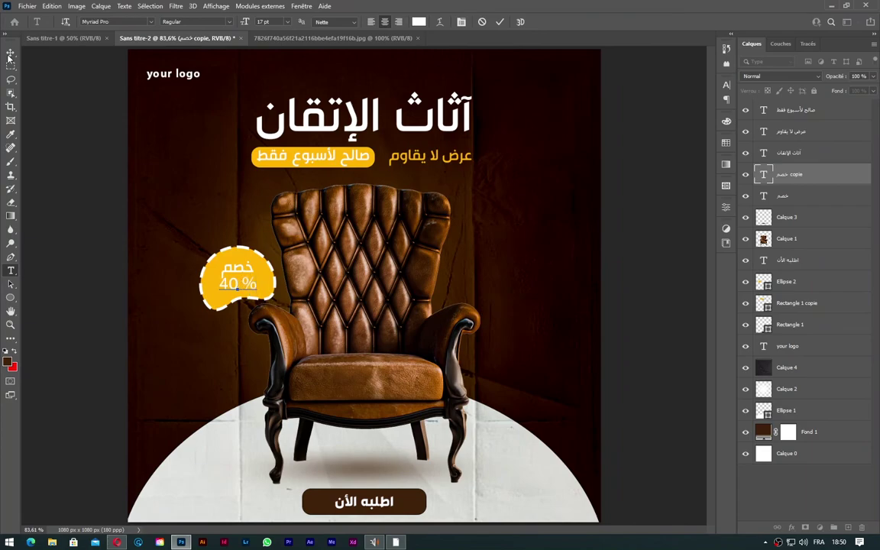
left_click(10, 53)
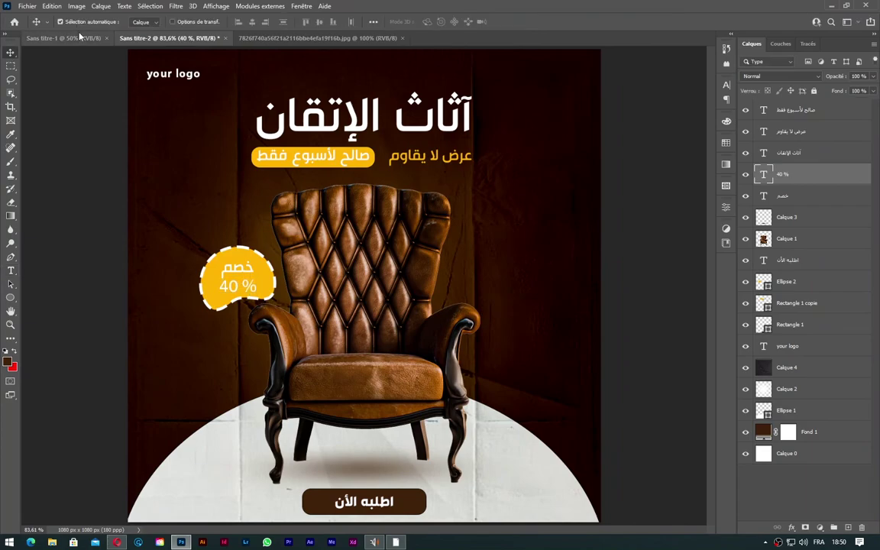